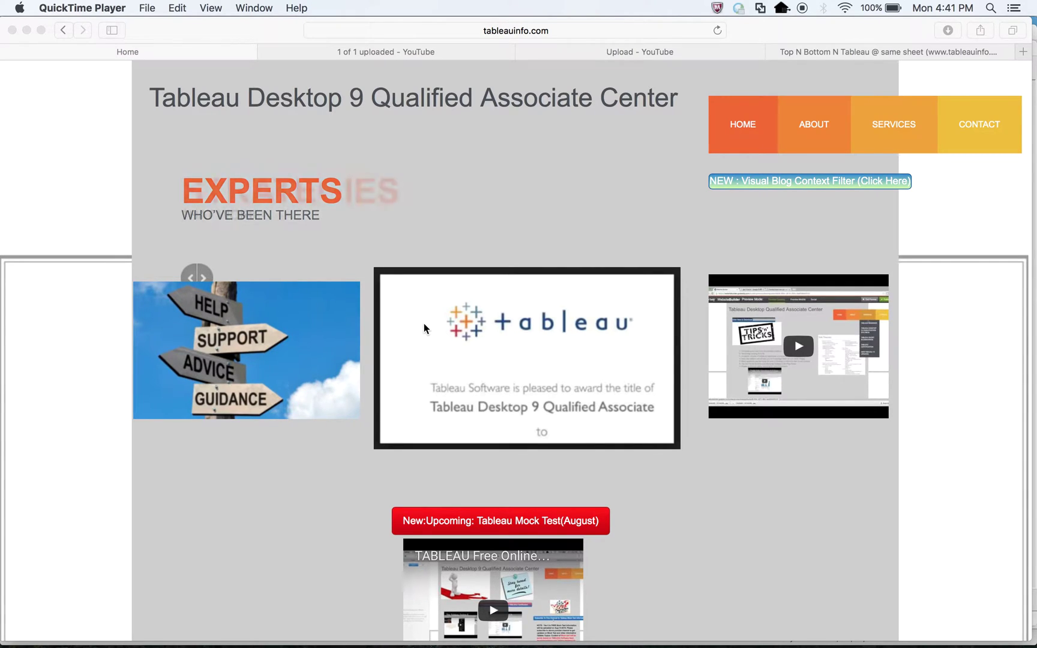
Switch from Safari to the TDQ_TOP_BOTTOM_N Tableau workbook window
{"action": "key", "text": "super+Tab"}
{"action": "key", "text": "super+Tab"}
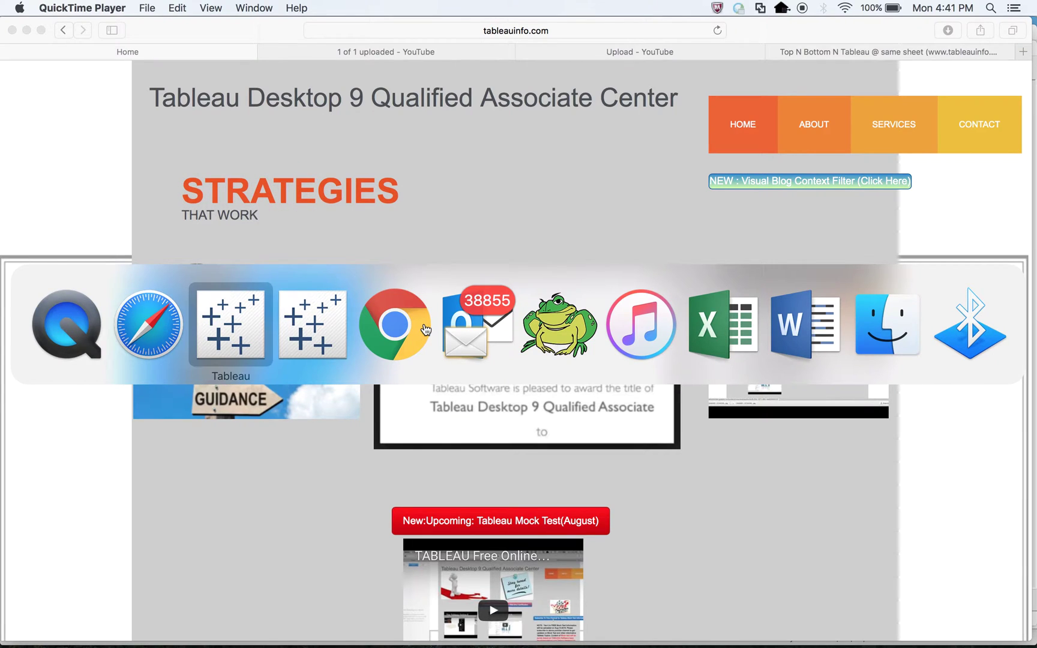
{"action": "key", "text": "super+Tab"}
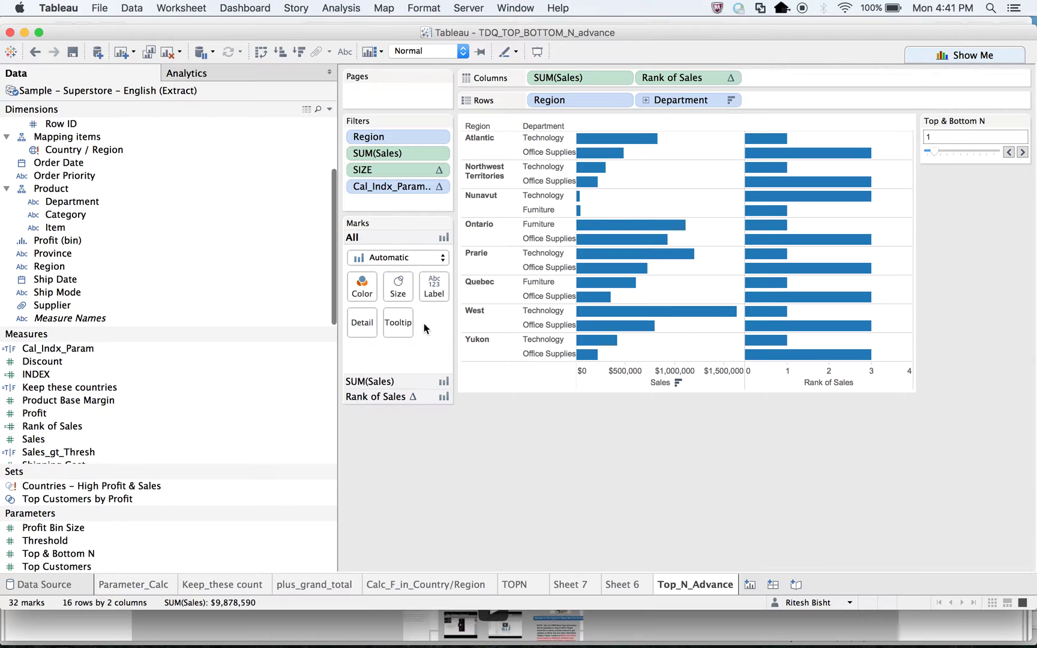
{"action": "key", "text": "super+Tab"}
{"action": "key", "text": "super+Tab"}
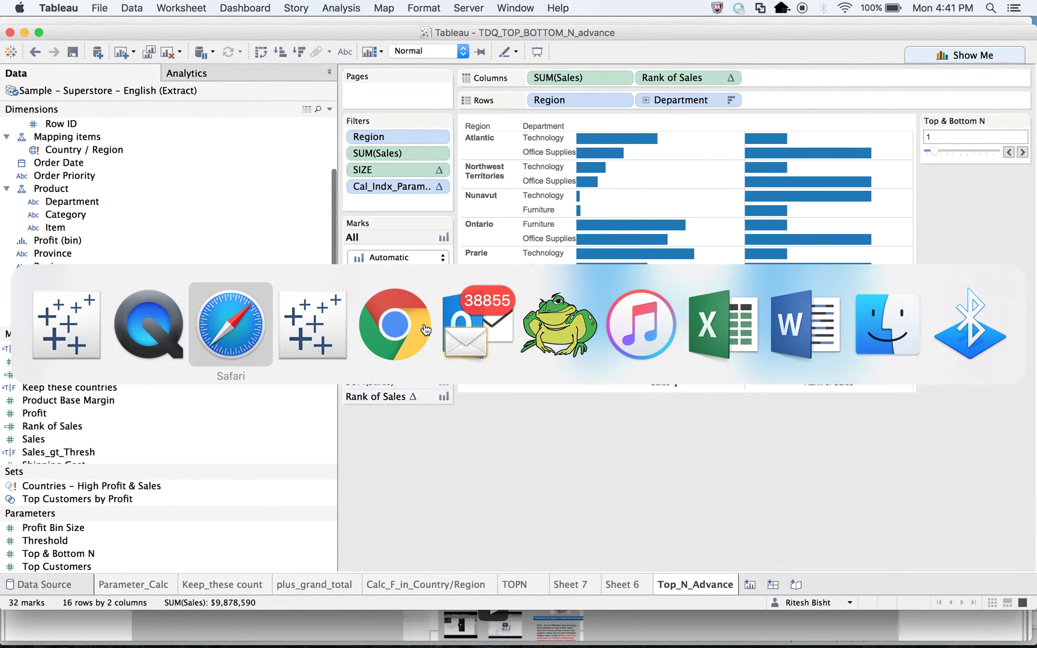
{"action": "key", "text": "super+Tab"}
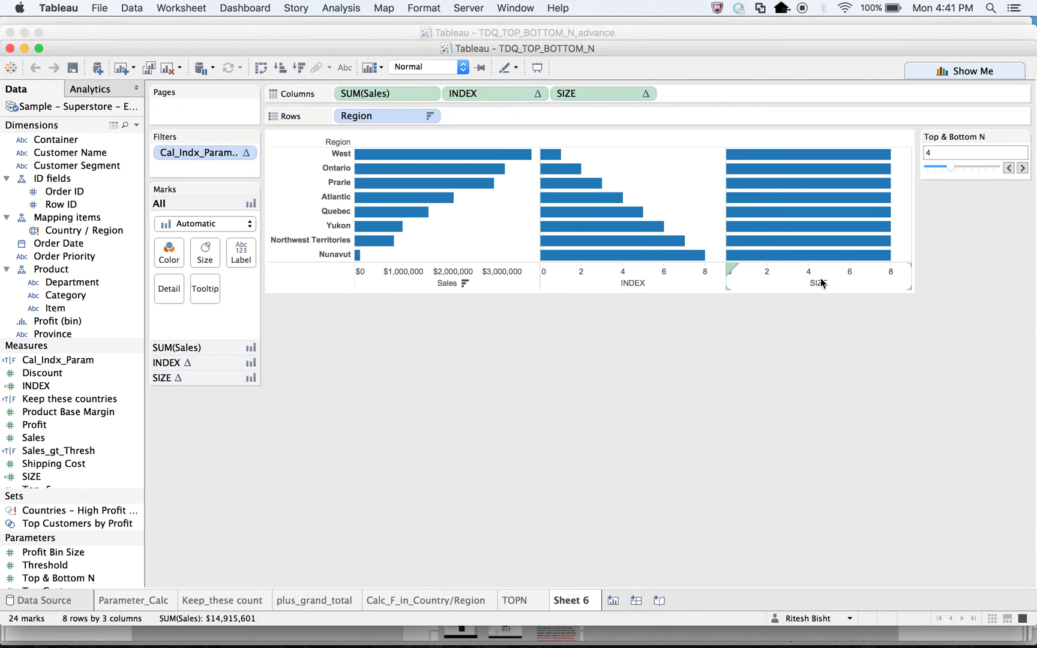
Set Top & Bottom N to 2, select the SUM(Sales) pill, and return to Safari
{"action": "mouse_move", "coordinate": [974, 152]}
{"action": "left_click", "coordinate": [932, 165]}
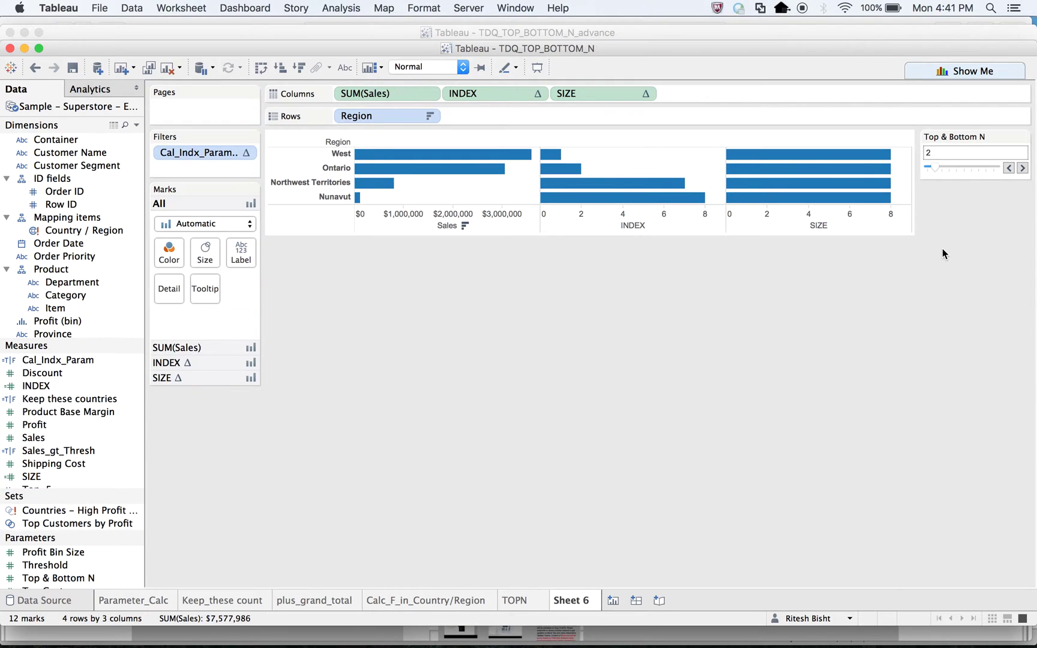
{"action": "left_click", "coordinate": [416, 96]}
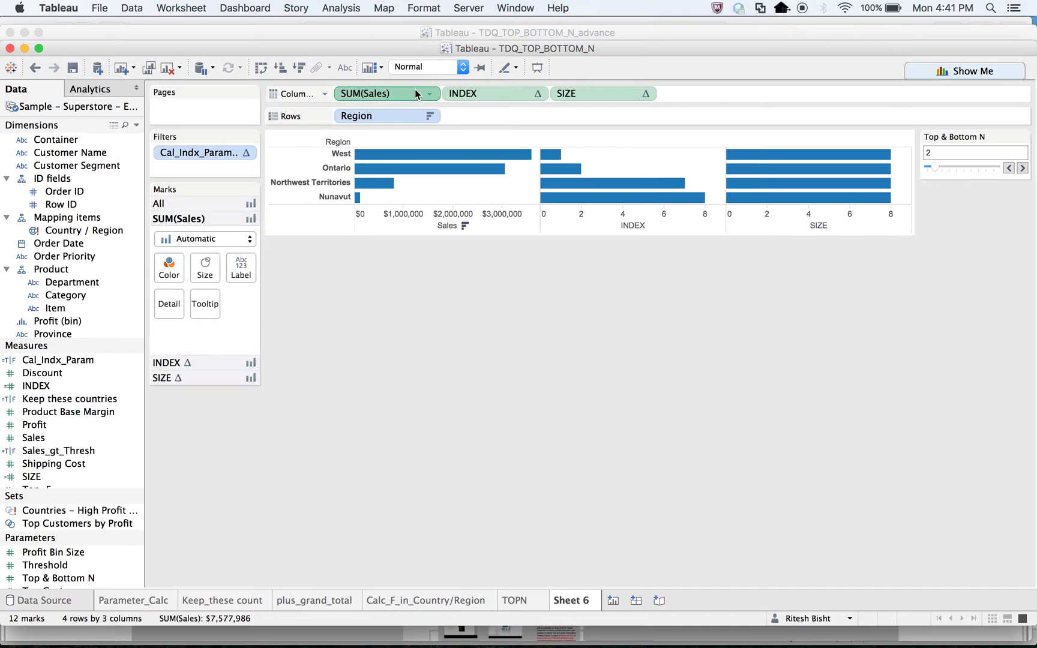
{"action": "left_click", "coordinate": [403, 116]}
{"action": "left_click", "coordinate": [411, 96]}
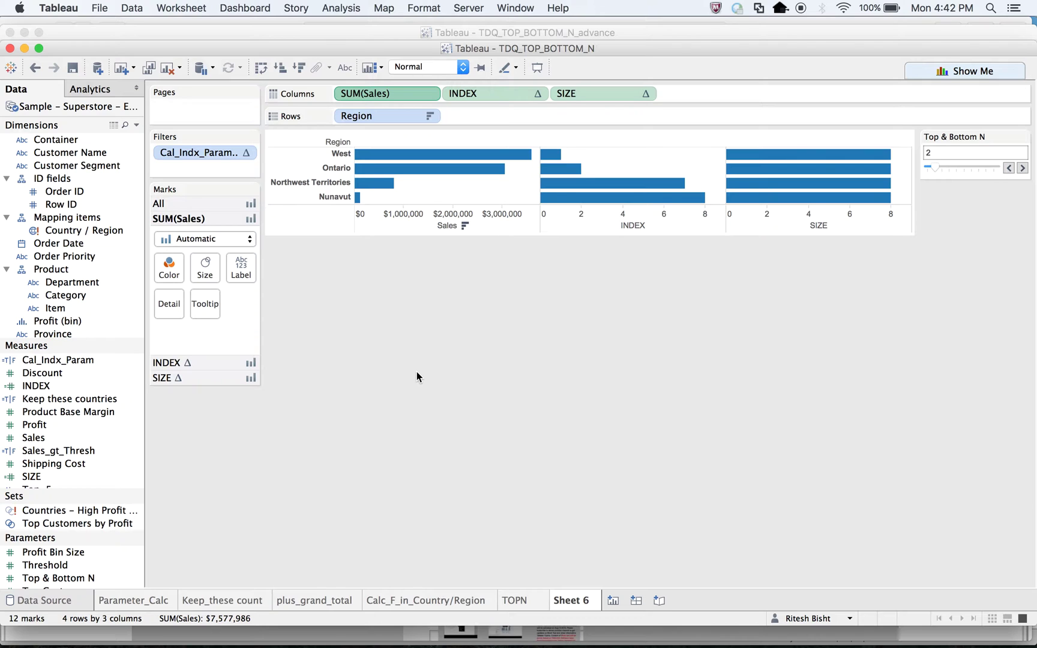
{"action": "key", "text": "super+Tab"}
{"action": "key", "text": "super+Tab"}
{"action": "key", "text": "super+Tab"}
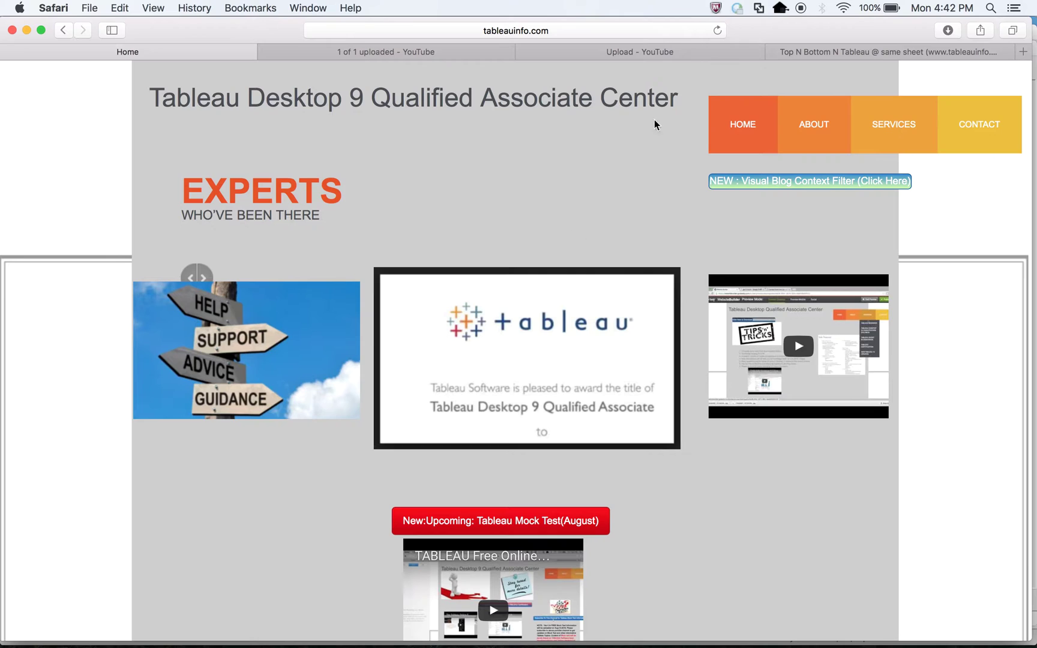
View the 'Top N Bottom N Tableau' YouTube tab, then return to Tableau
{"action": "left_click", "coordinate": [829, 52]}
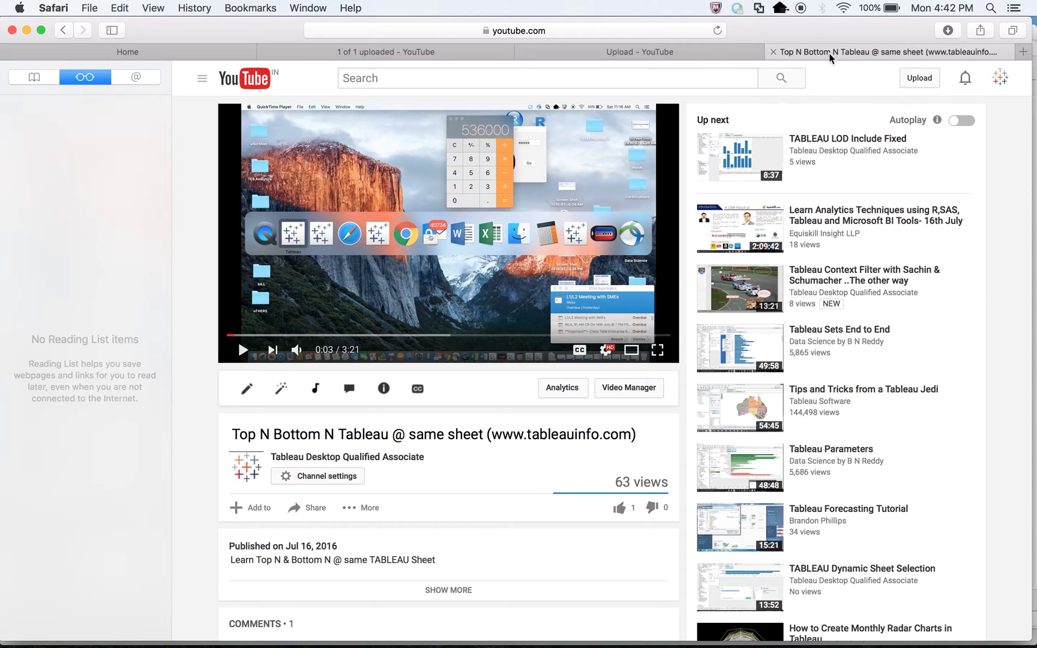
{"action": "key", "text": "super+Tab"}
In the advanced workbook, duplicate Sheet 6 and add Department to Rows after Region
{"action": "key", "text": "super+Tab"}
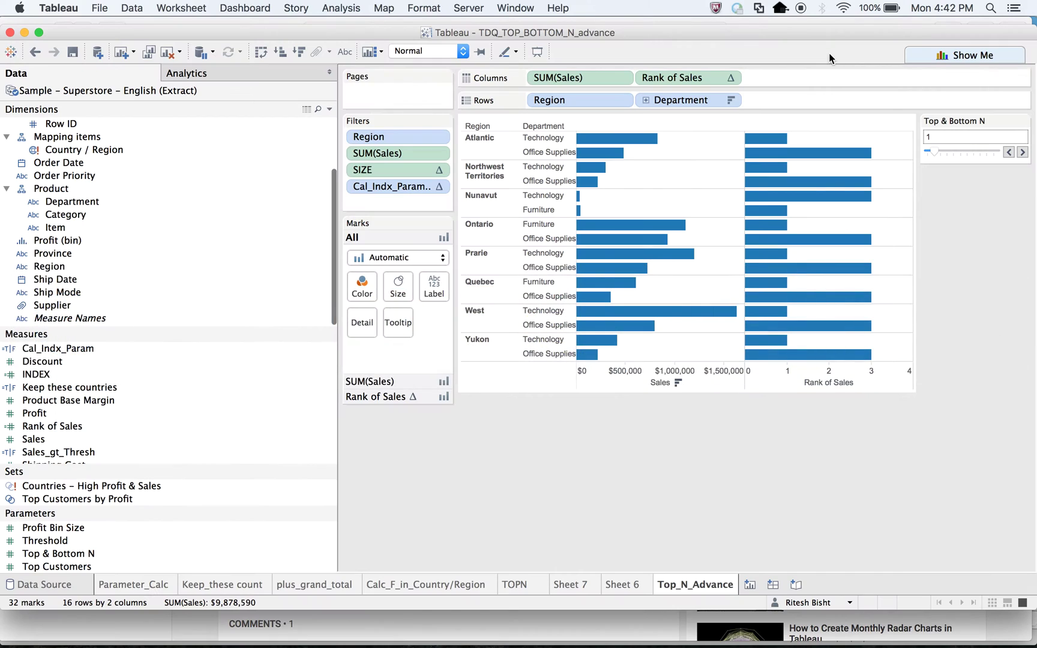
{"action": "key", "text": "super+Tab"}
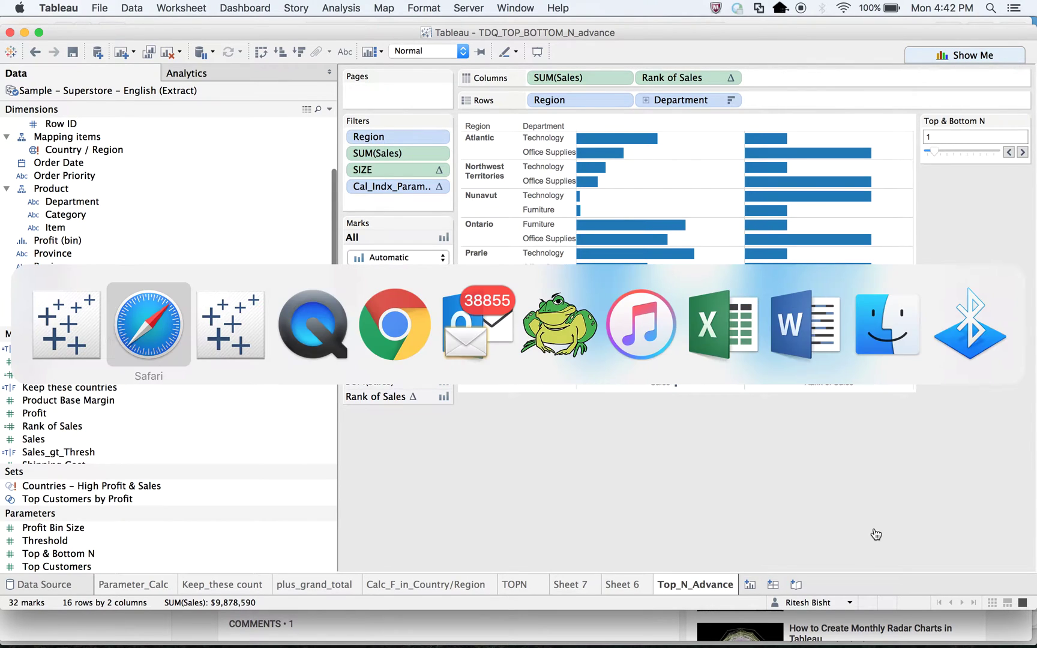
{"action": "key", "text": "super+Tab"}
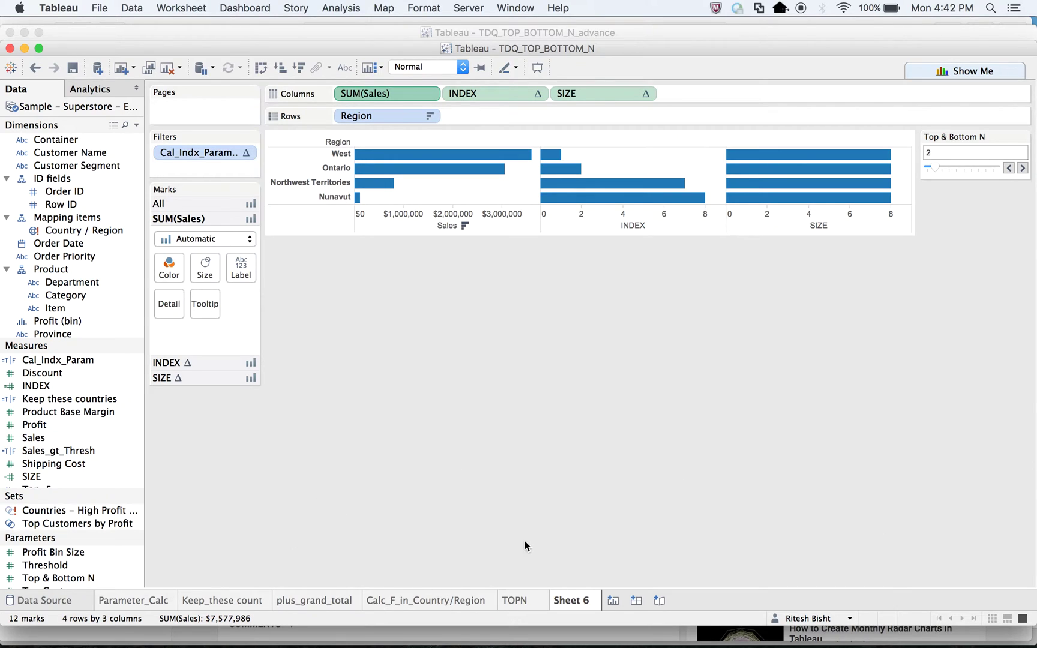
{"action": "right_click", "coordinate": [578, 603]}
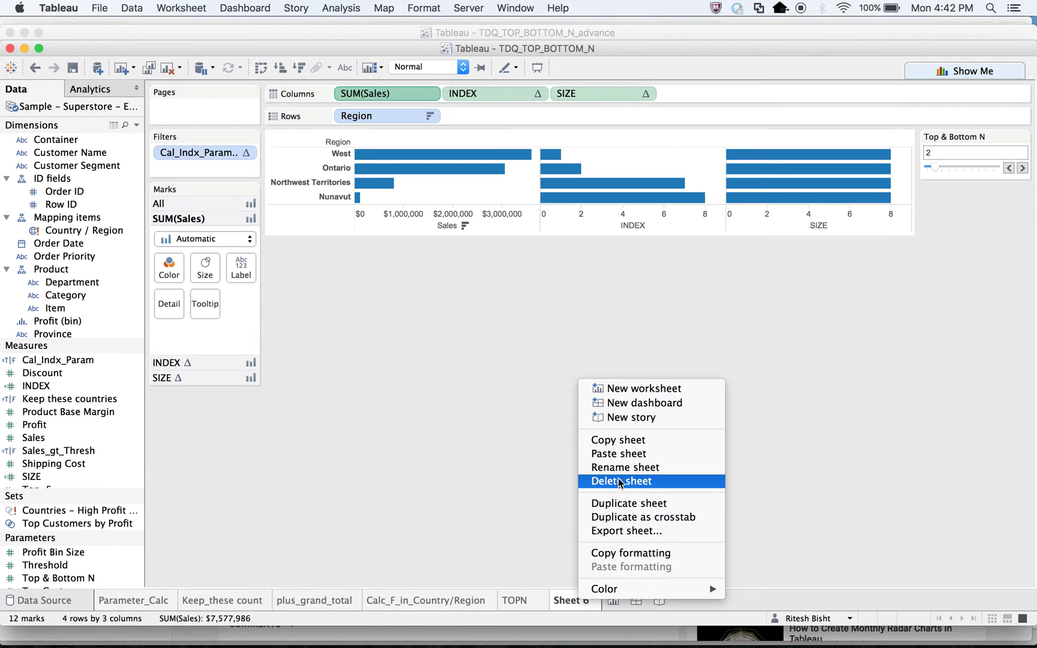
{"action": "left_click", "coordinate": [624, 503]}
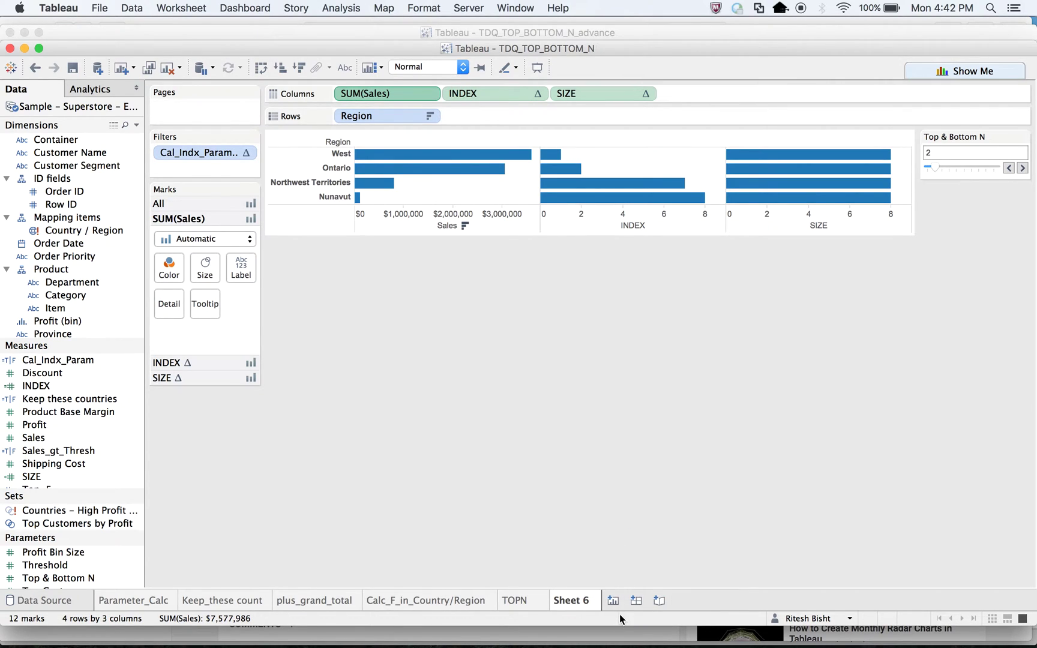
{"action": "mouse_move", "coordinate": [96, 281]}
{"action": "left_mouse_down"}
{"action": "mouse_move", "coordinate": [276, 235]}
{"action": "mouse_move", "coordinate": [510, 112]}
{"action": "left_mouse_up"}
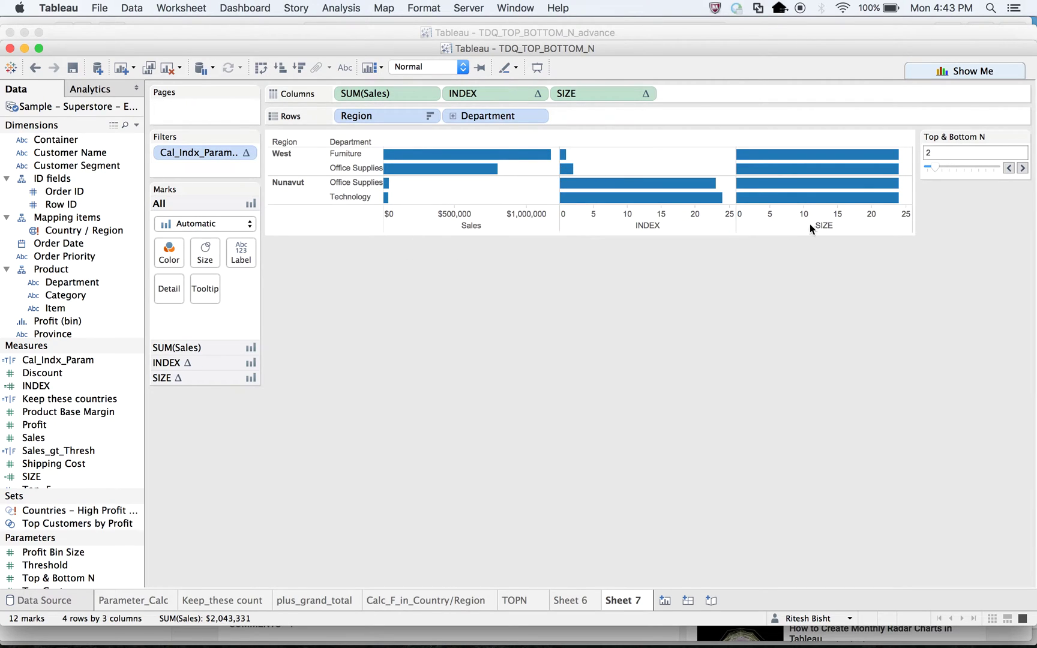
Try Top & Bottom N at 1, compare with Sheet 6, then reset it to 2
{"action": "left_click", "coordinate": [929, 170]}
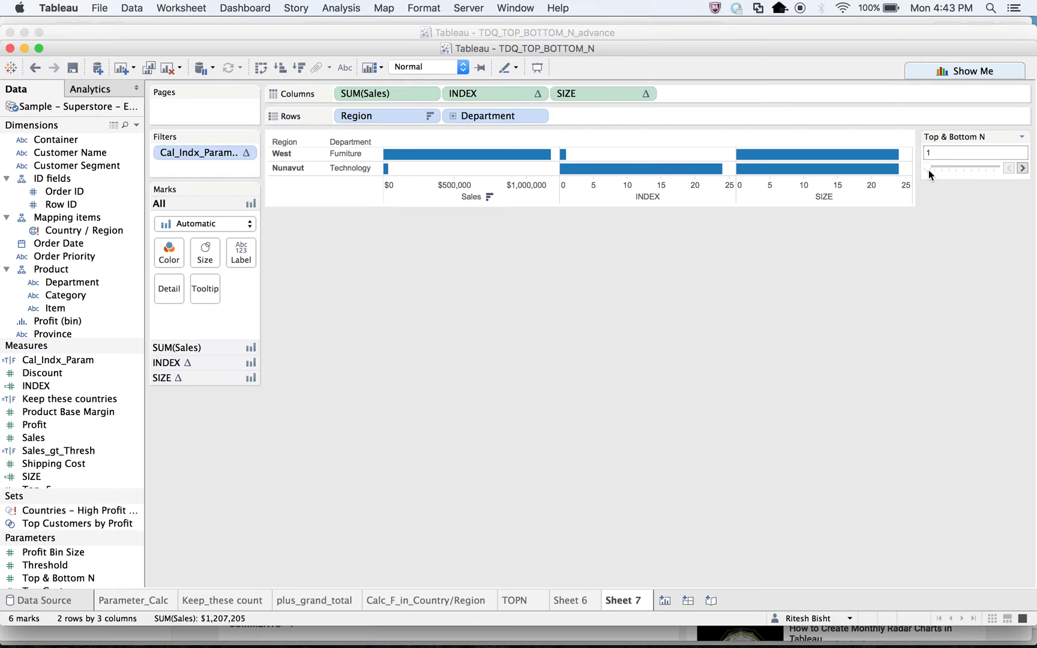
{"action": "left_click", "coordinate": [575, 599]}
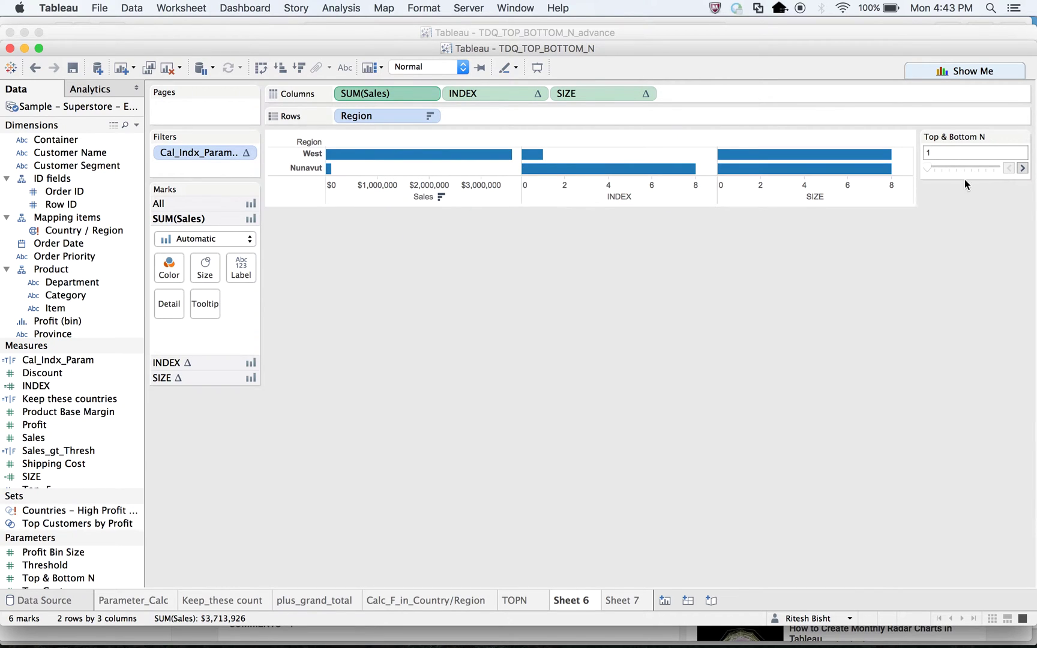
{"action": "left_click", "coordinate": [937, 165]}
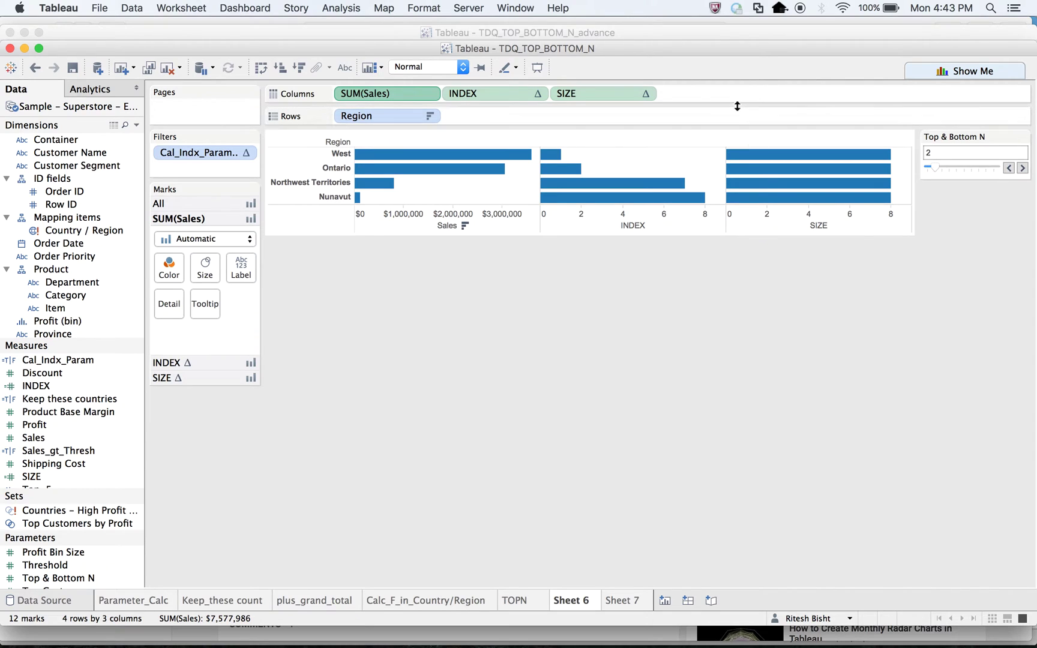
{"action": "left_click", "coordinate": [622, 600]}
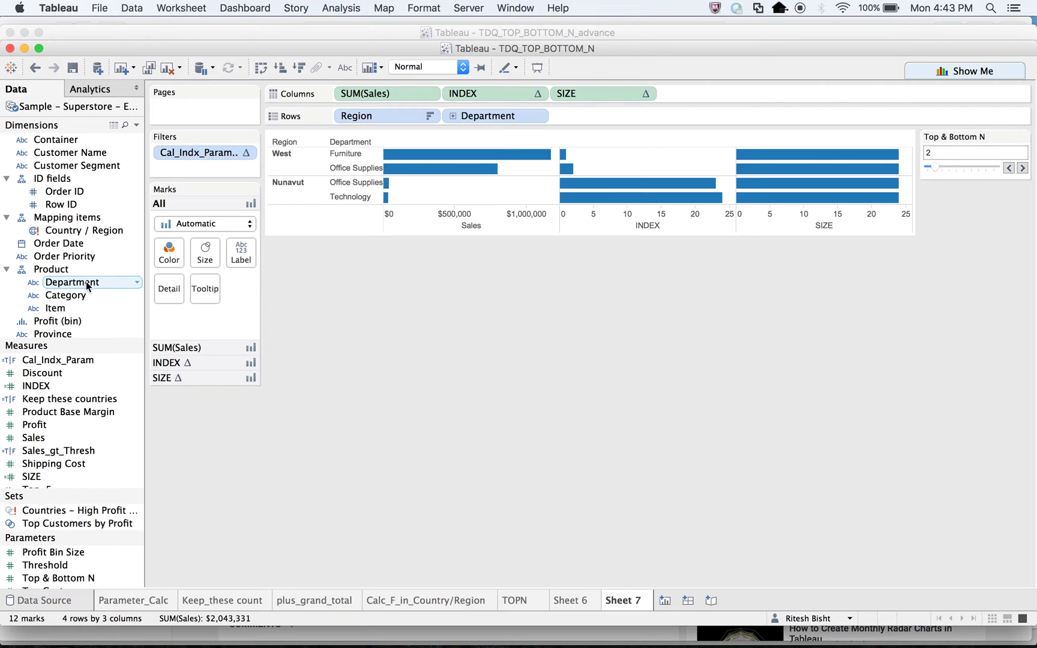
Drag a field onto Rows, compare Sheets 6 and 7, and set Top & Bottom N to 1
{"action": "left_click_drag", "start_coordinate": [87, 281], "coordinate": [489, 116]}
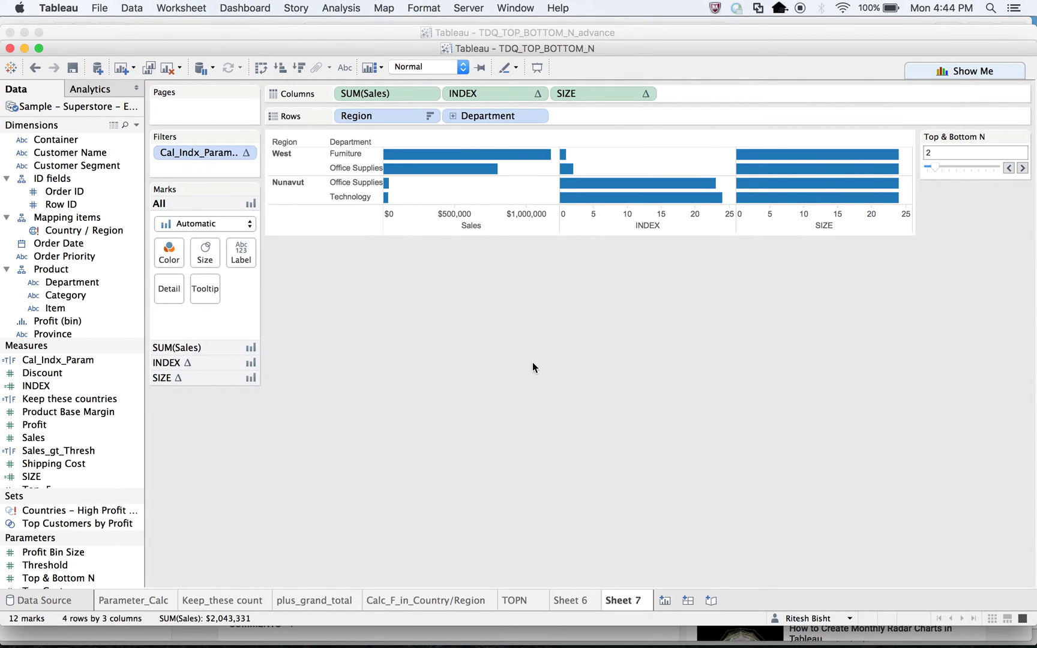
{"action": "left_click", "coordinate": [565, 601]}
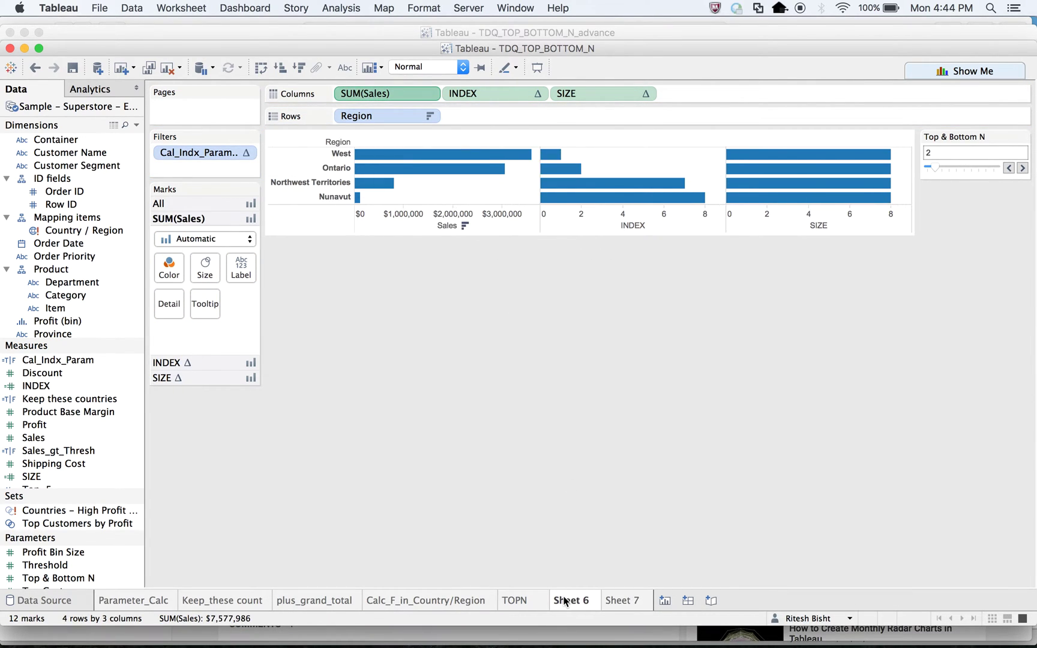
{"action": "left_click", "coordinate": [622, 601]}
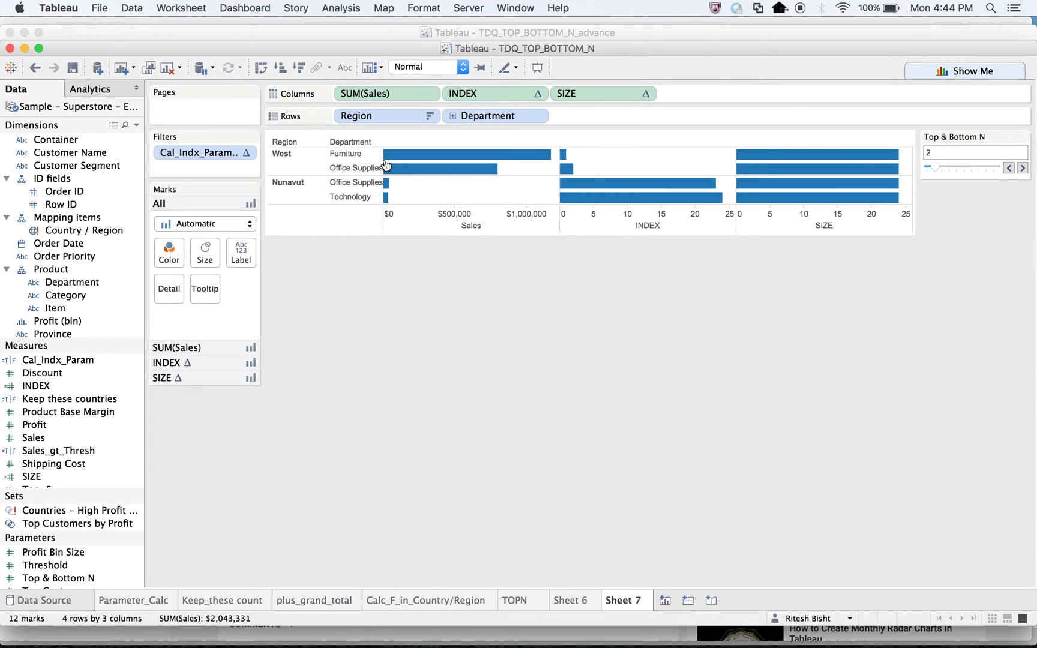
{"action": "mouse_move", "coordinate": [350, 141]}
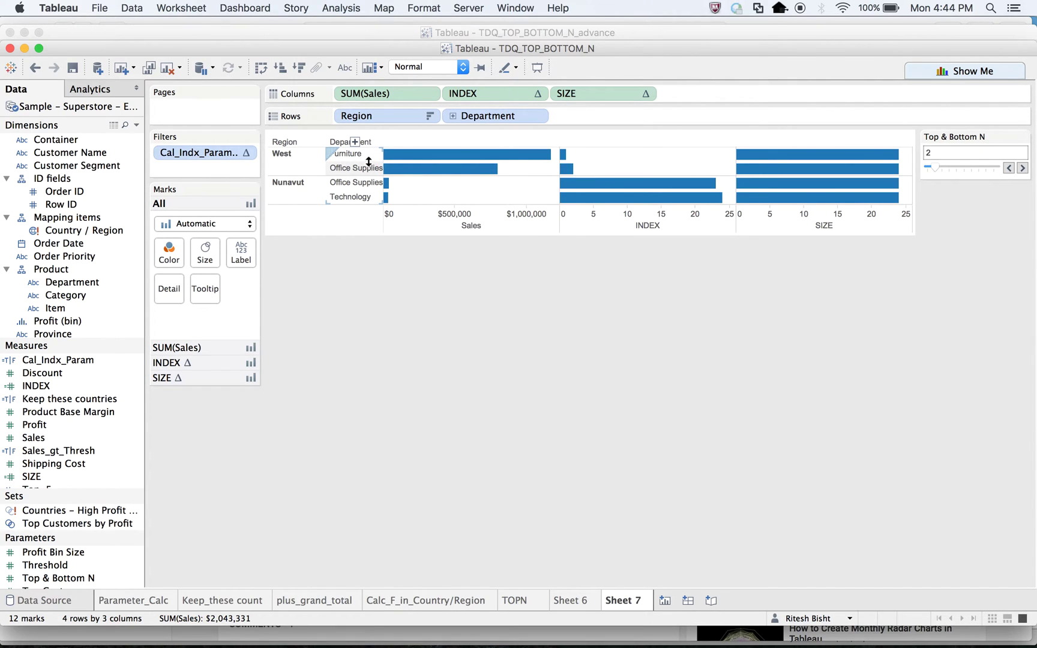
{"action": "left_click", "coordinate": [928, 168]}
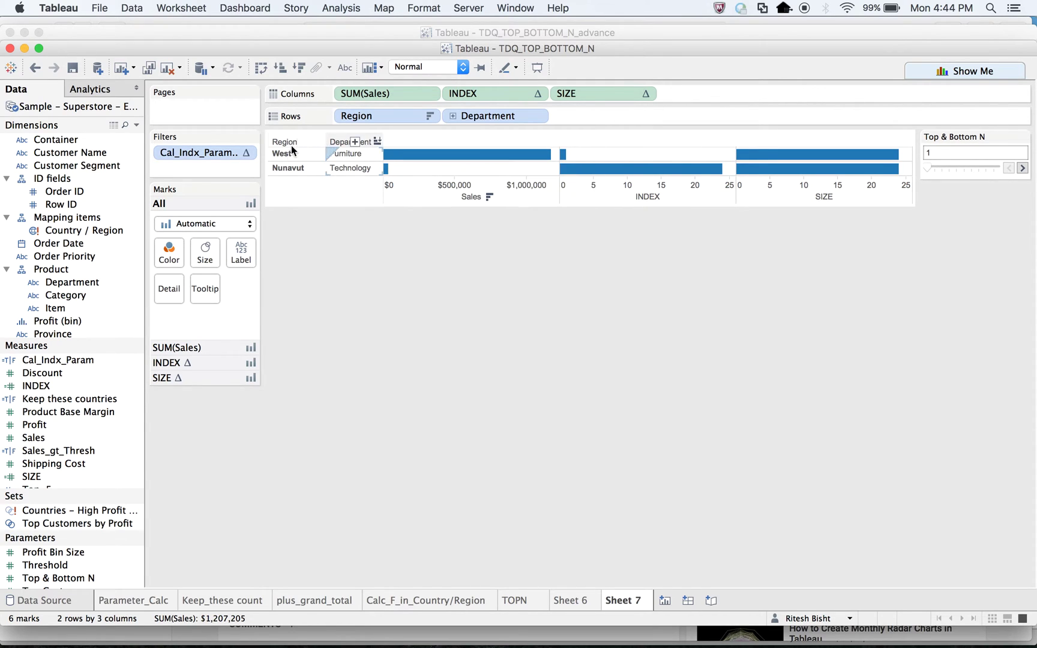
Increment the Top & Bottom N parameter from 1 up to 10
{"action": "left_click", "coordinate": [1022, 167]}
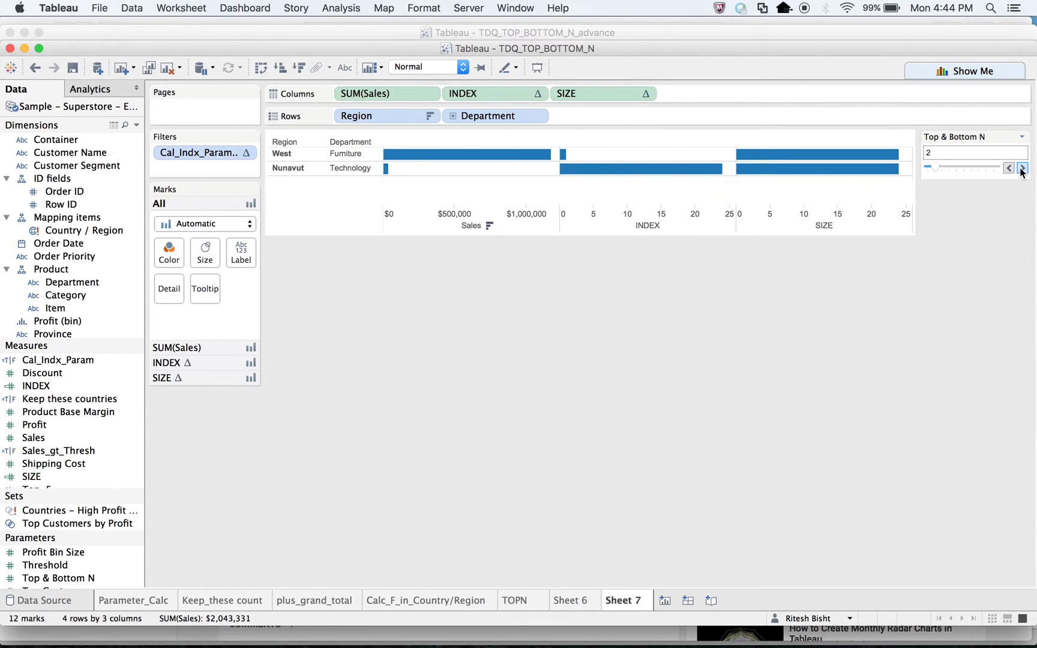
{"action": "left_click", "coordinate": [1022, 168]}
{"action": "left_click", "coordinate": [1022, 168]}
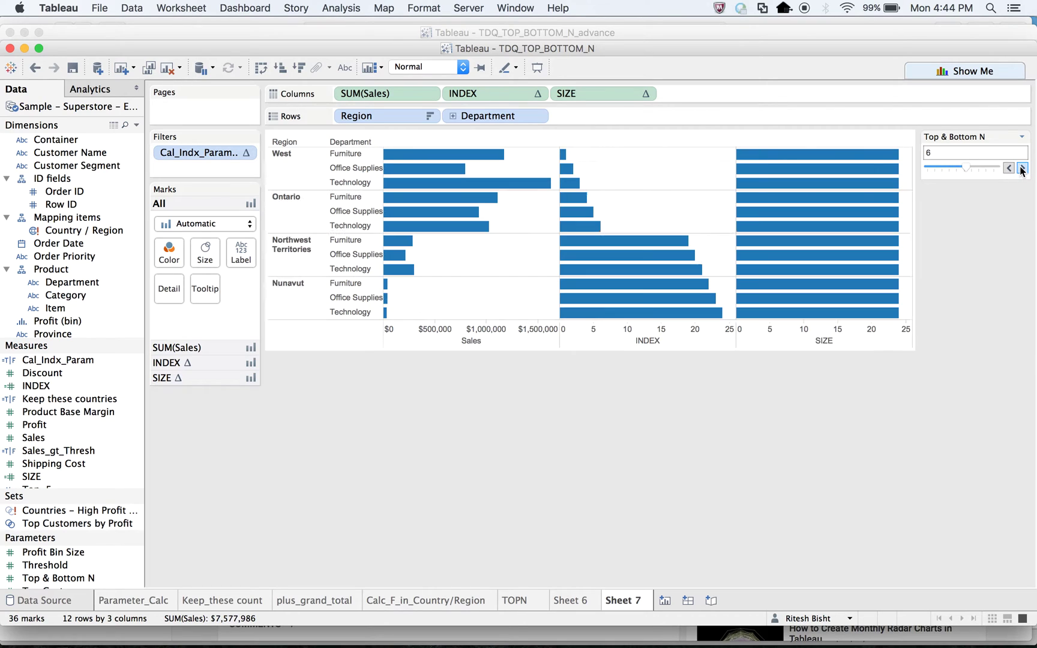
{"action": "left_click", "coordinate": [1022, 167]}
{"action": "left_click", "coordinate": [1022, 168]}
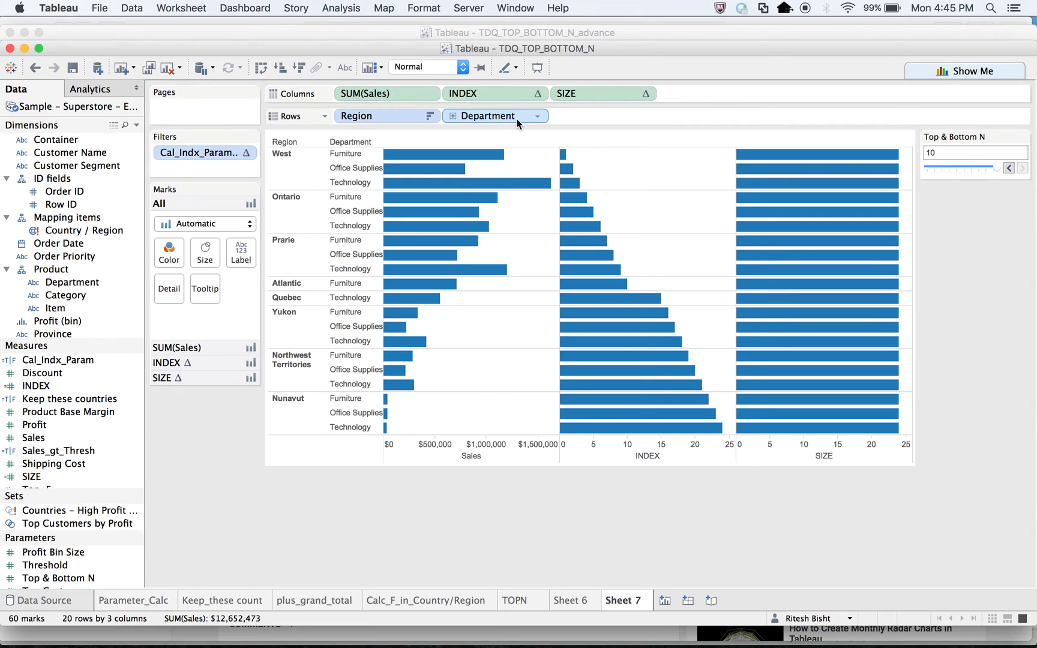
{"action": "mouse_move", "coordinate": [435, 225]}
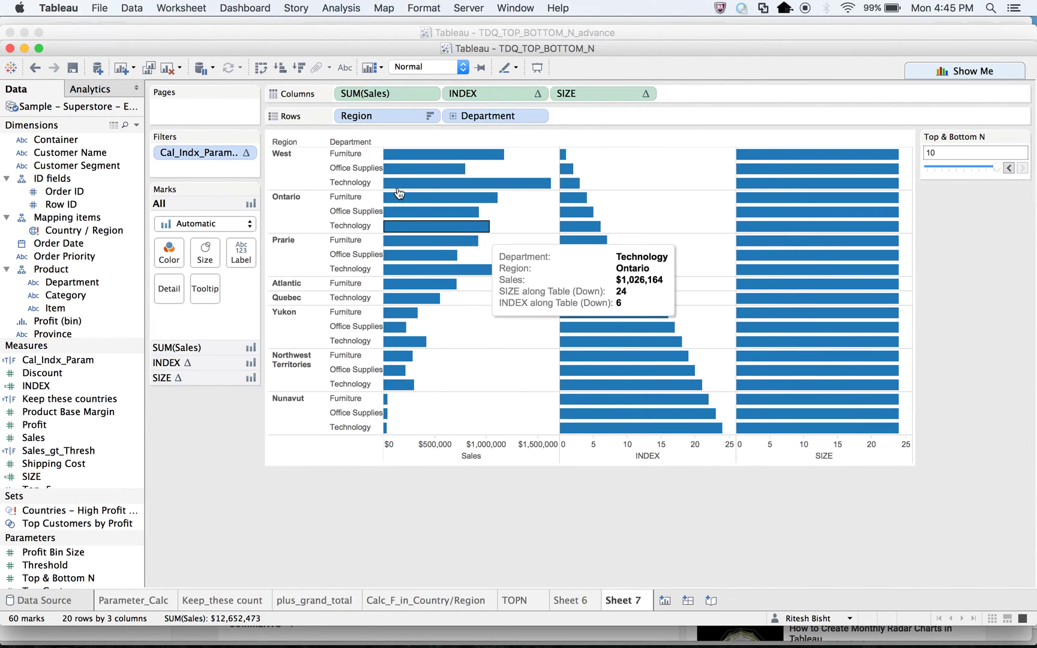
{"action": "left_click", "coordinate": [306, 179]}
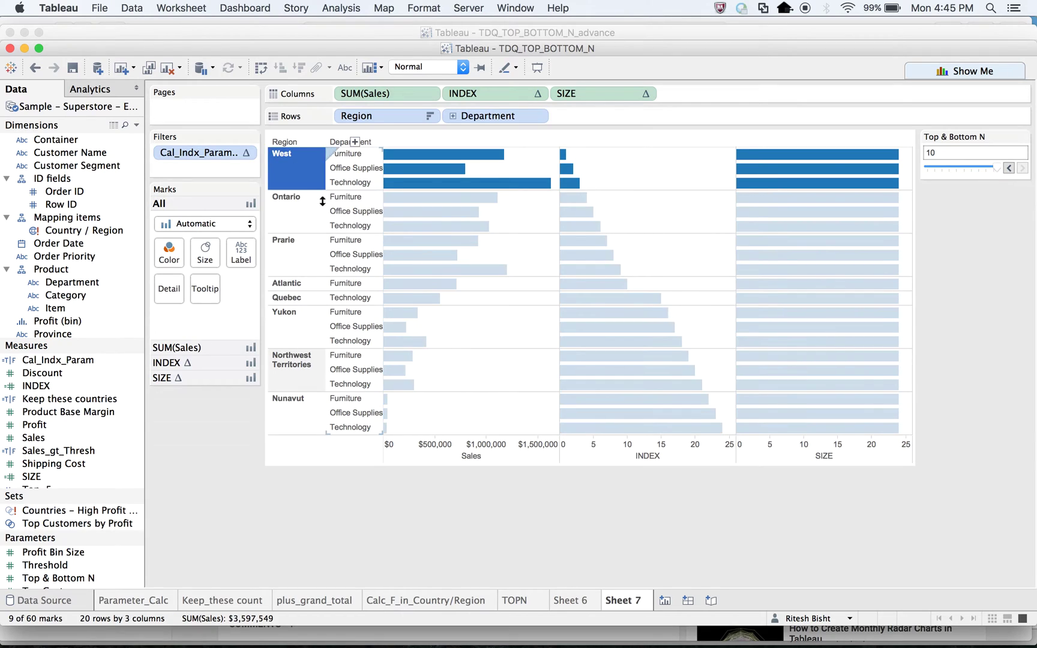
{"action": "left_click", "coordinate": [295, 228]}
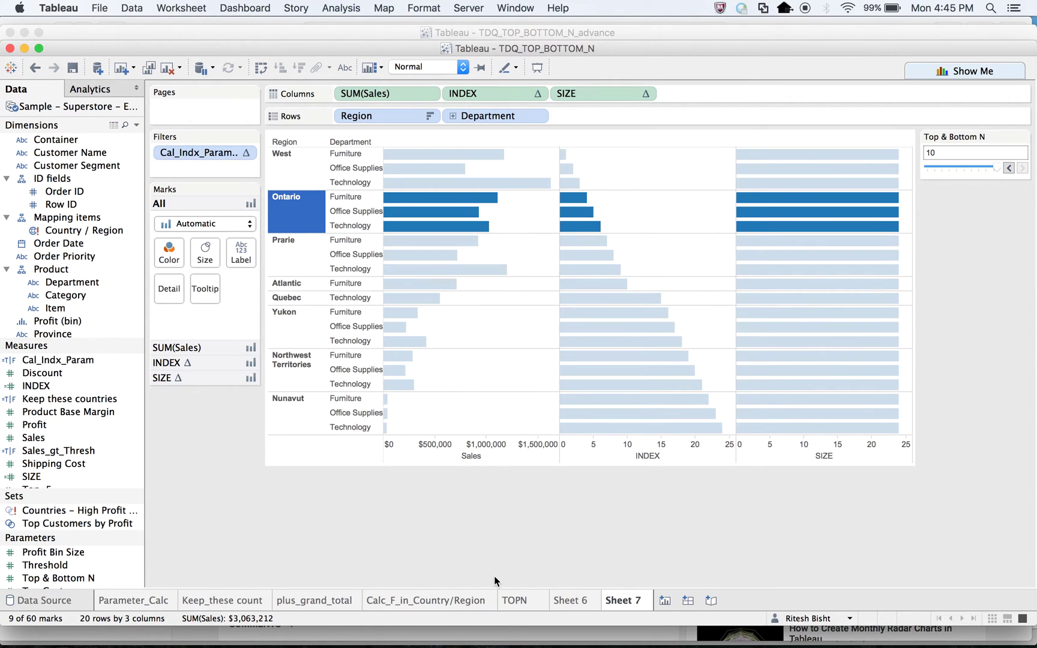
{"action": "left_click", "coordinate": [291, 169]}
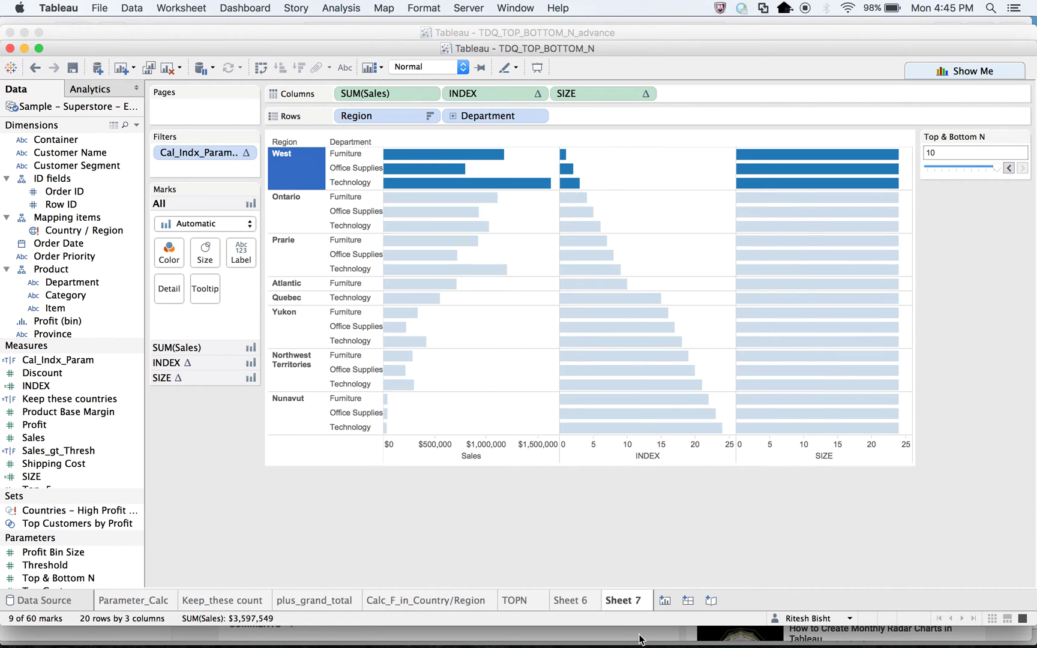
{"action": "mouse_move", "coordinate": [581, 225]}
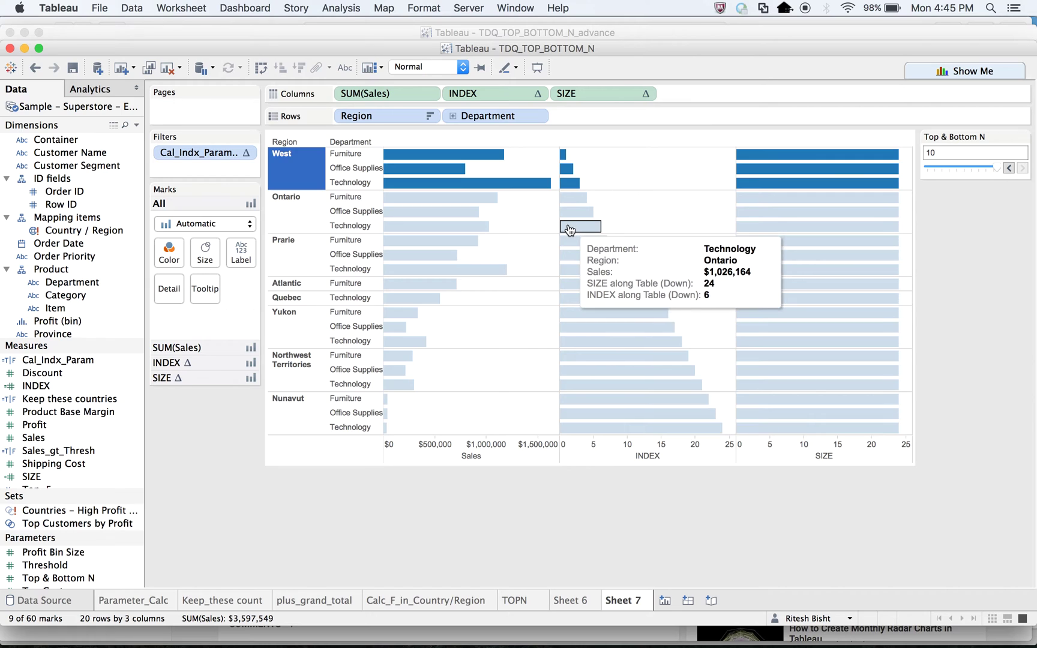
{"action": "left_click", "coordinate": [559, 557]}
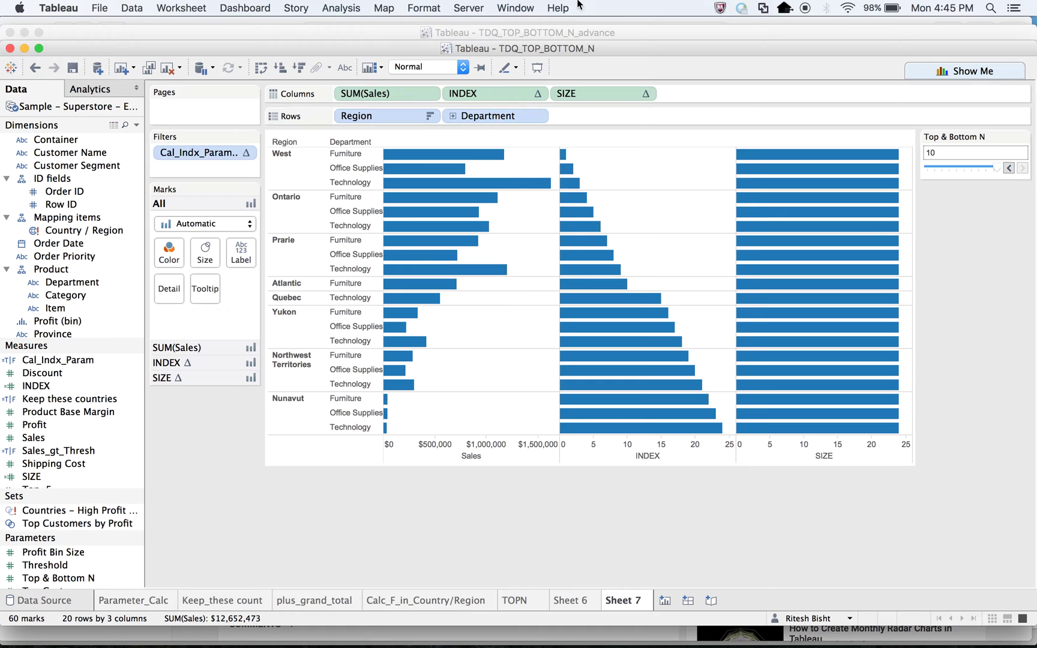
Remove INDEX from the chart and briefly inspect the Sales_gt_Thresh formula
{"action": "right_click", "coordinate": [496, 102]}
{"action": "left_click", "coordinate": [523, 350]}
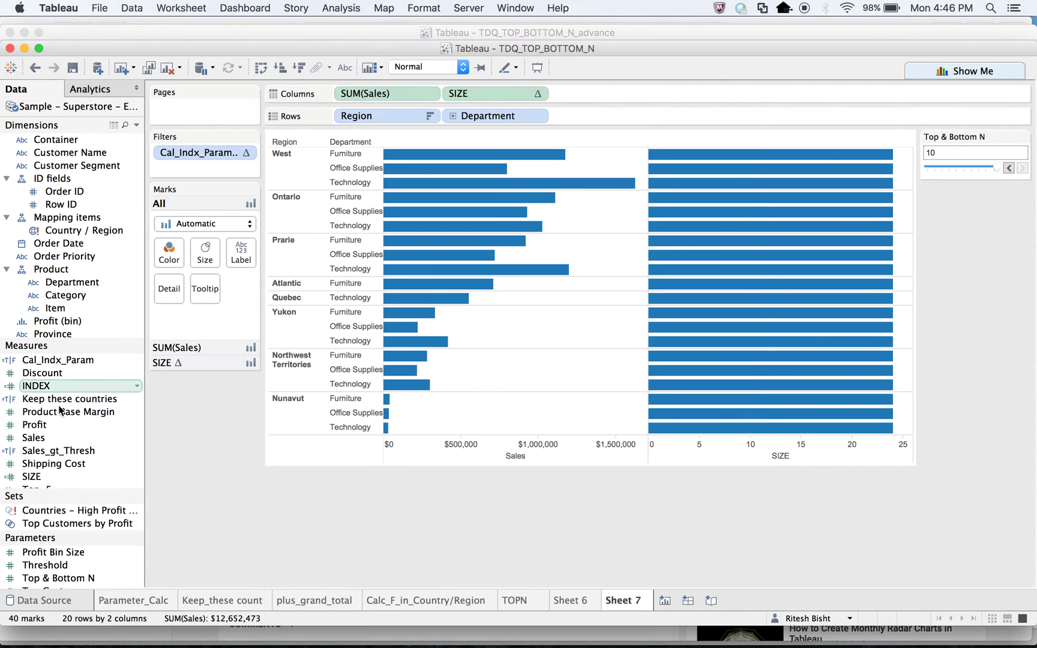
{"action": "right_click", "coordinate": [61, 453]}
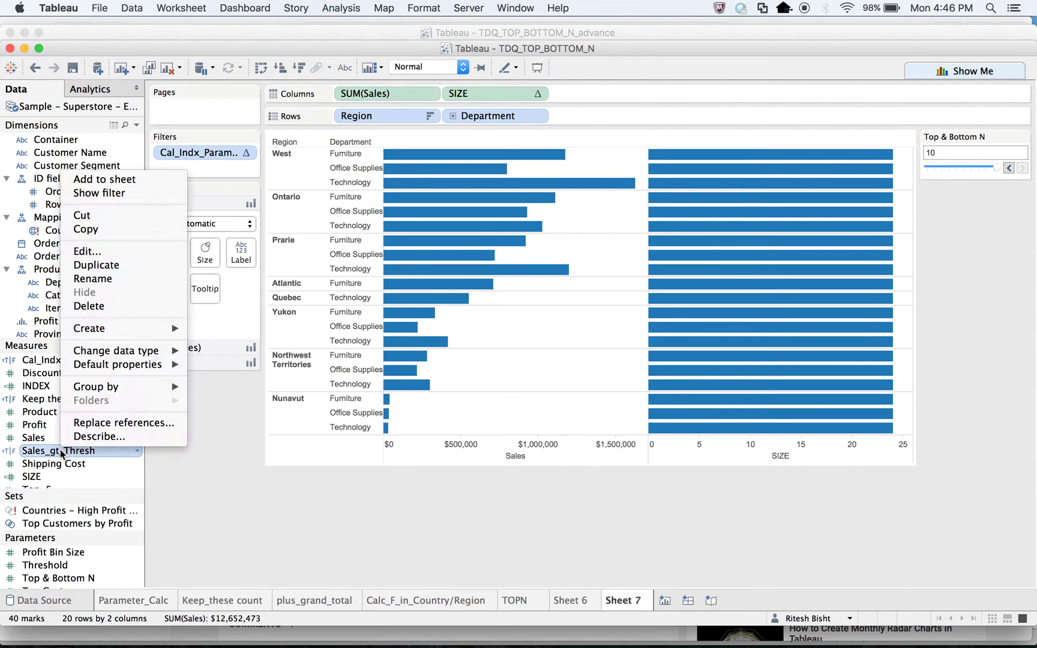
{"action": "left_click", "coordinate": [94, 258]}
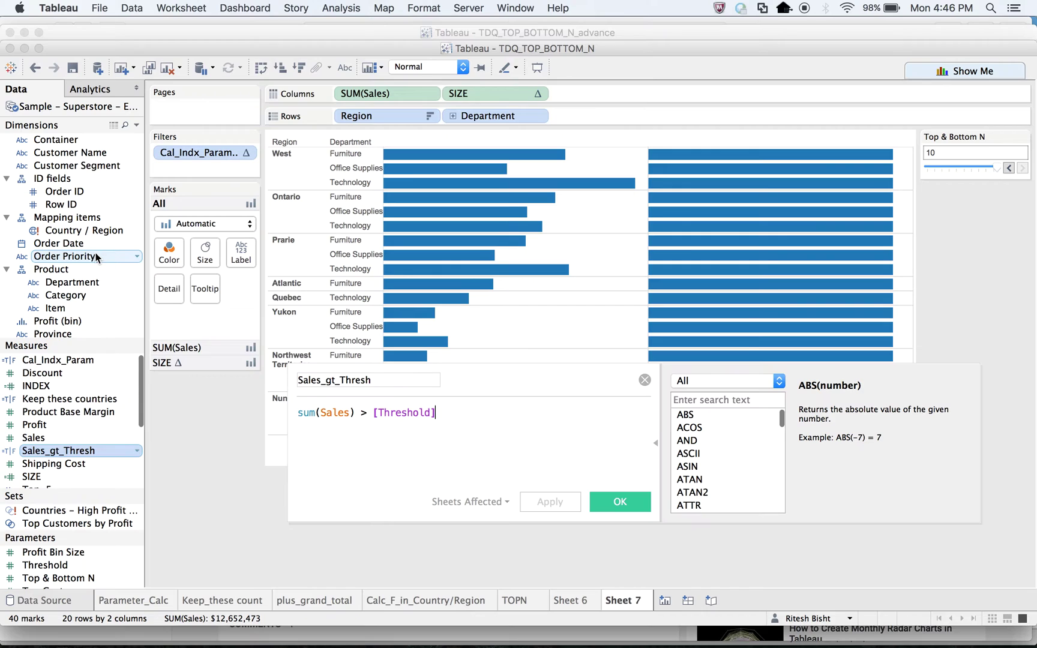
{"action": "left_click", "coordinate": [621, 509]}
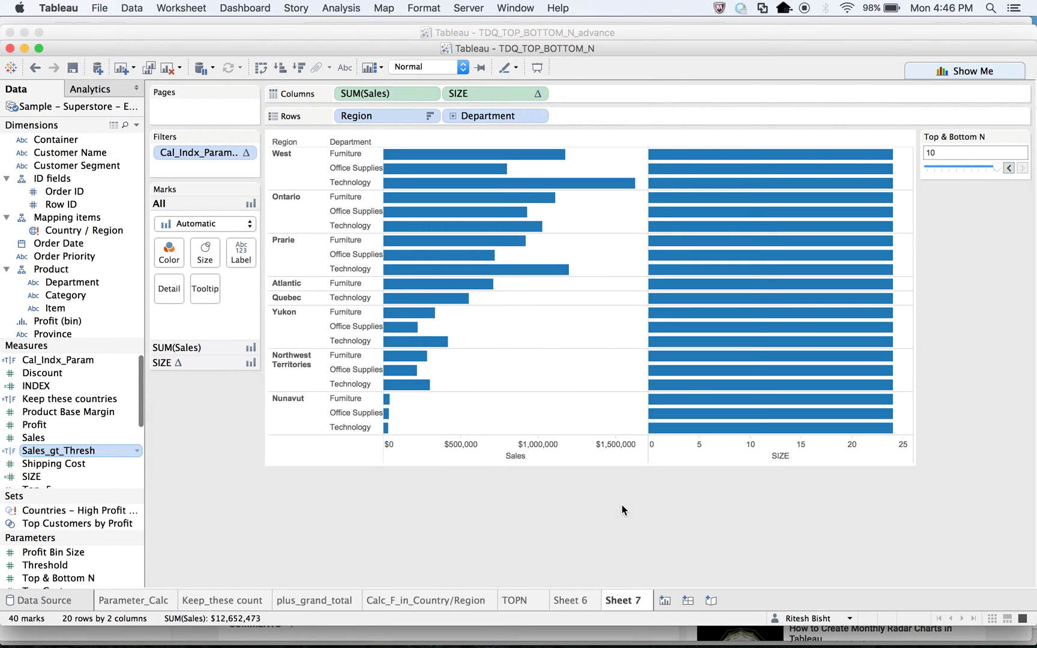
Create a calculated field from Category and name it Rank By Sales
{"action": "right_click", "coordinate": [63, 299]}
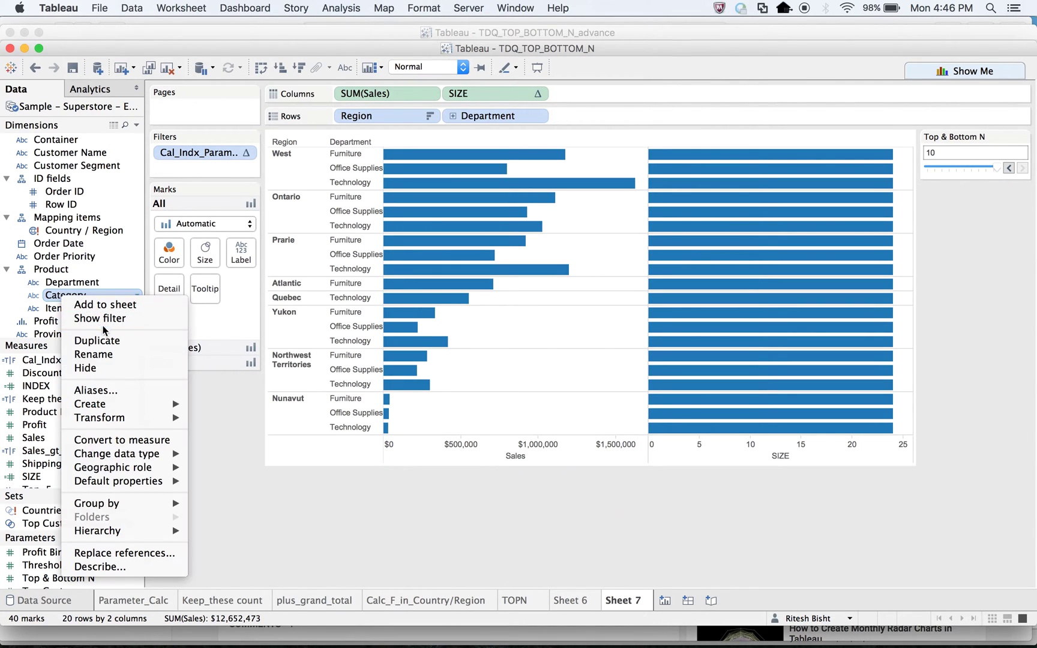
{"action": "mouse_move", "coordinate": [90, 403]}
{"action": "left_click", "coordinate": [218, 409]}
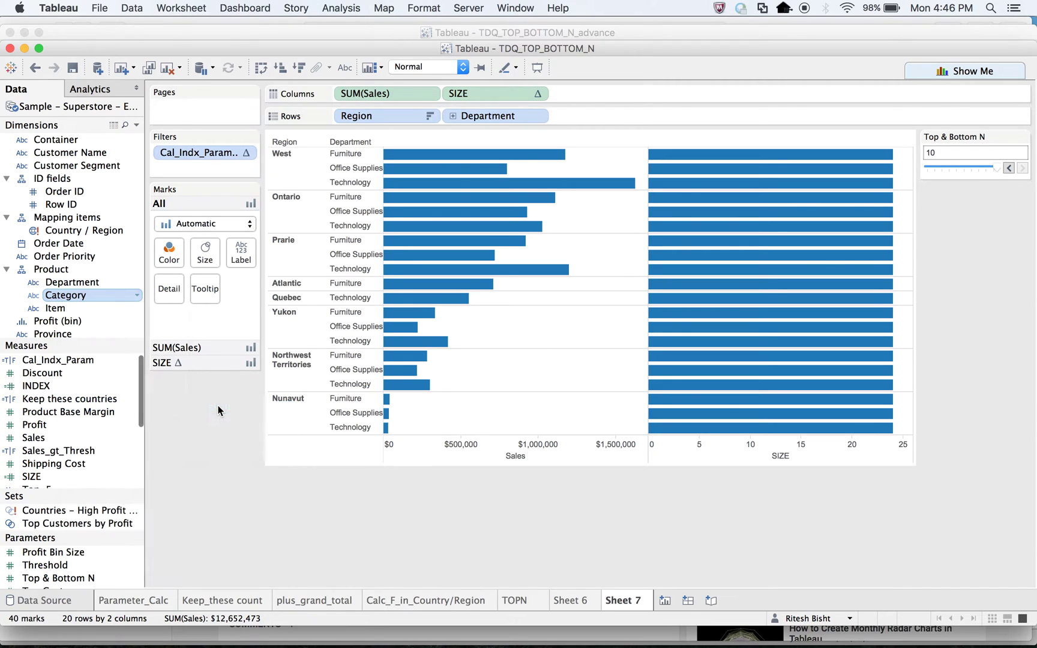
{"action": "left_click", "coordinate": [372, 390]}
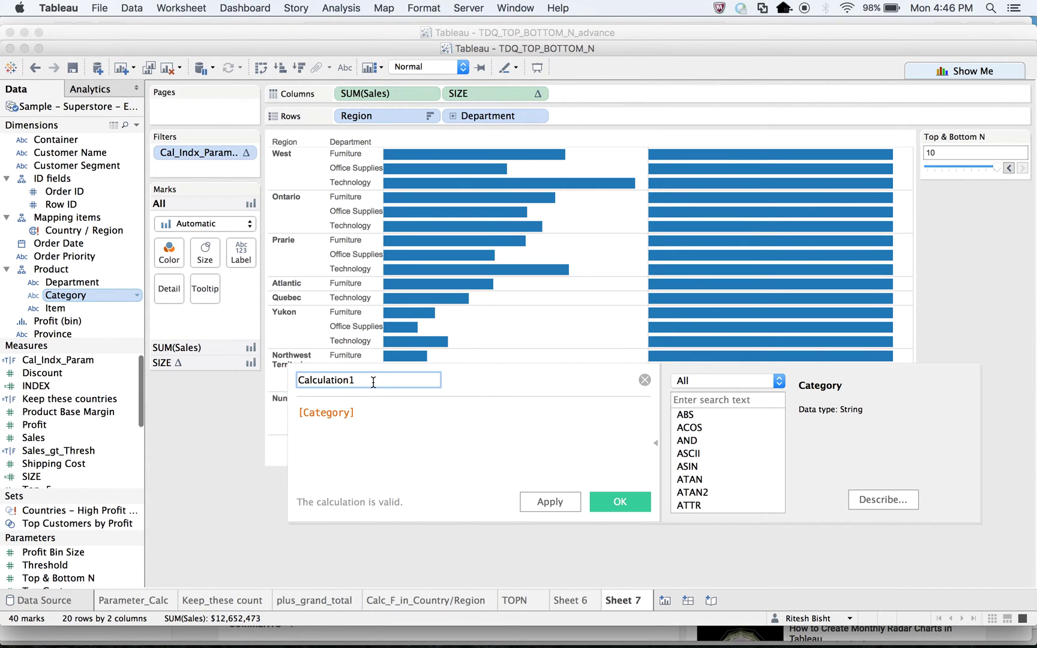
{"action": "key", "text": "BackSpace"}
{"action": "key", "text": "super+a"}
{"action": "type", "text": "Fa"}
{"action": "type", "text": "nk By Sale"}
{"action": "type", "text": "s"}
{"action": "left_click", "coordinate": [303, 381]}
{"action": "key", "text": "BackSpace"}
{"action": "type", "text": "R"}
Replace the formula with rank(SUM([Sales])) using autocomplete suggestions
{"action": "left_click_drag", "start_coordinate": [302, 428], "coordinate": [269, 409]}
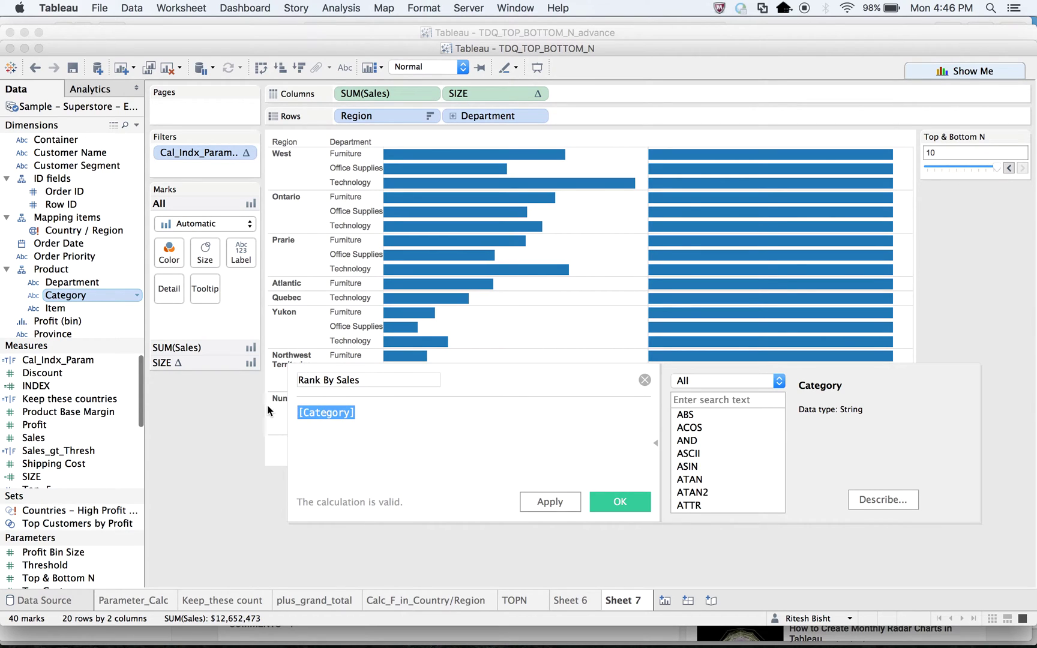
{"action": "type", "text": "rank("}
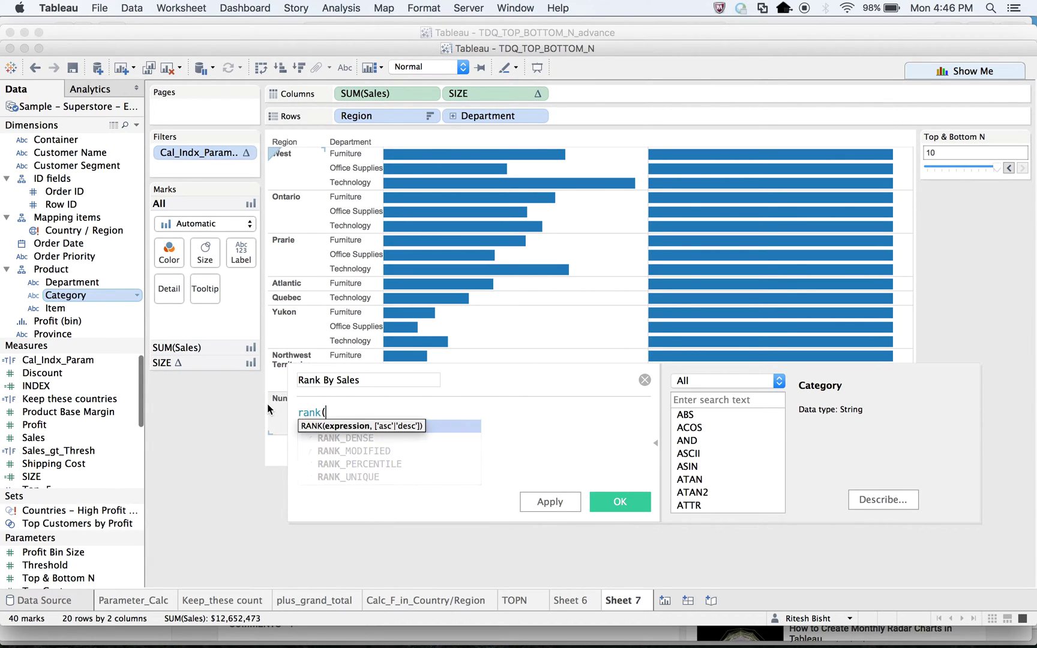
{"action": "type", "text": ")"}
{"action": "key", "text": "Left"}
{"action": "type", "text": "s"}
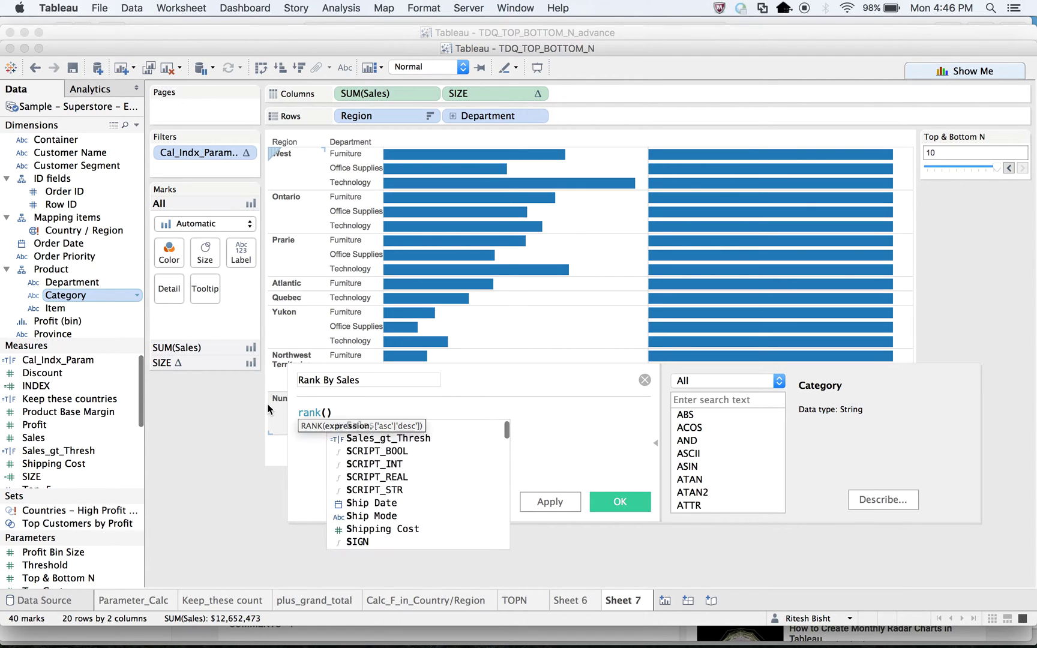
{"action": "type", "text": "um"}
{"action": "key", "text": "Return"}
{"action": "type", "text": "sale"}
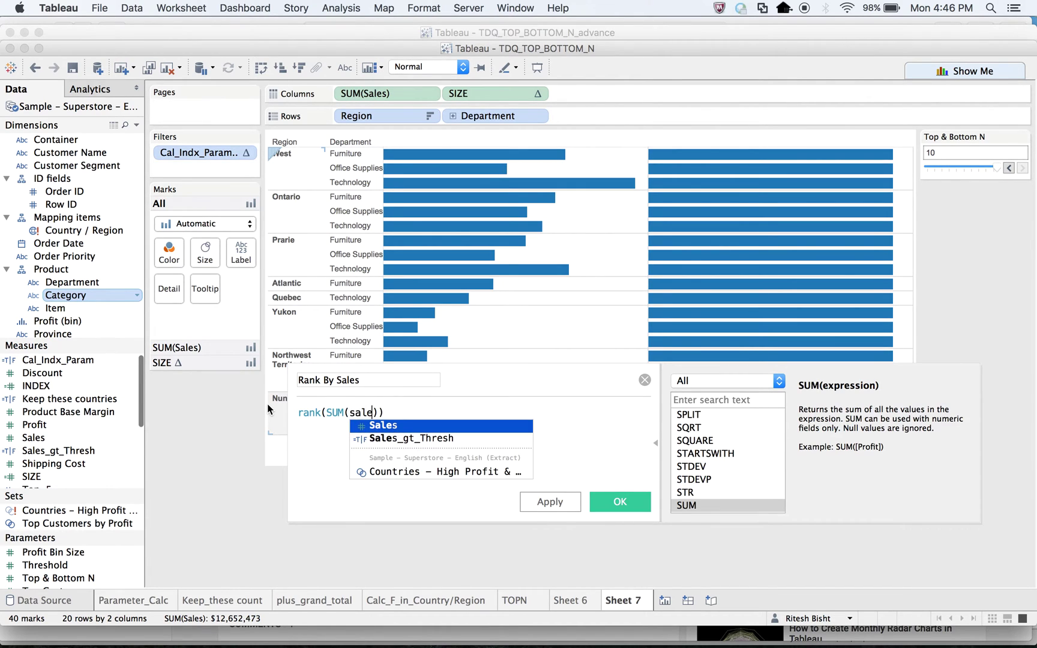
{"action": "type", "text": "s"}
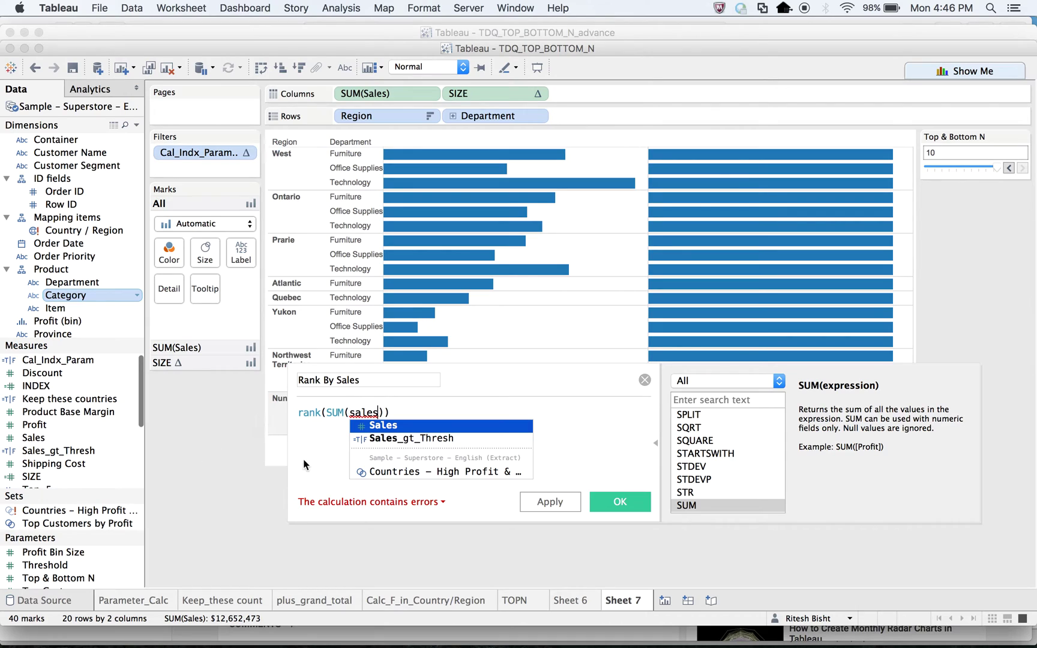
{"action": "key", "text": "Return"}
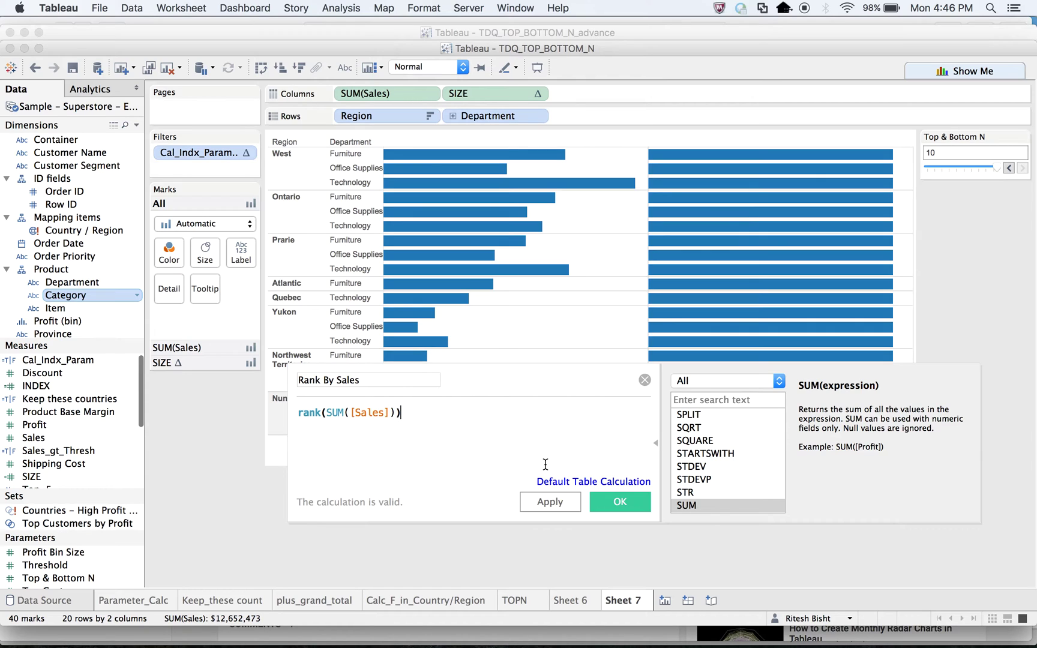
In the Advanced compute settings, move Region then Department into Addressing
{"action": "left_click", "coordinate": [571, 487]}
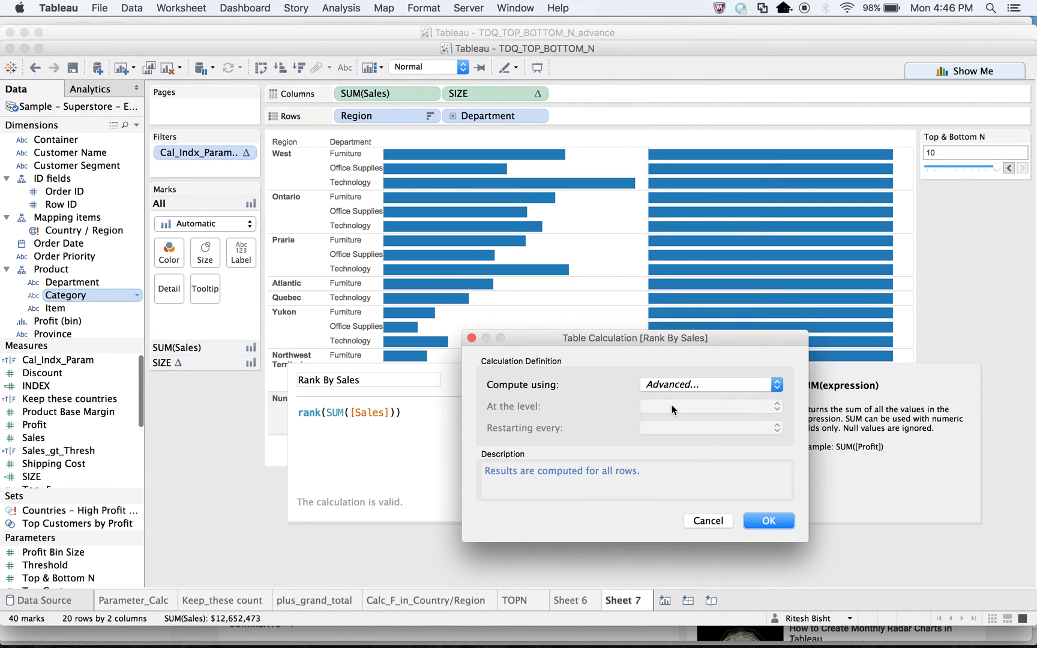
{"action": "left_click", "coordinate": [674, 384]}
{"action": "left_click", "coordinate": [675, 384]}
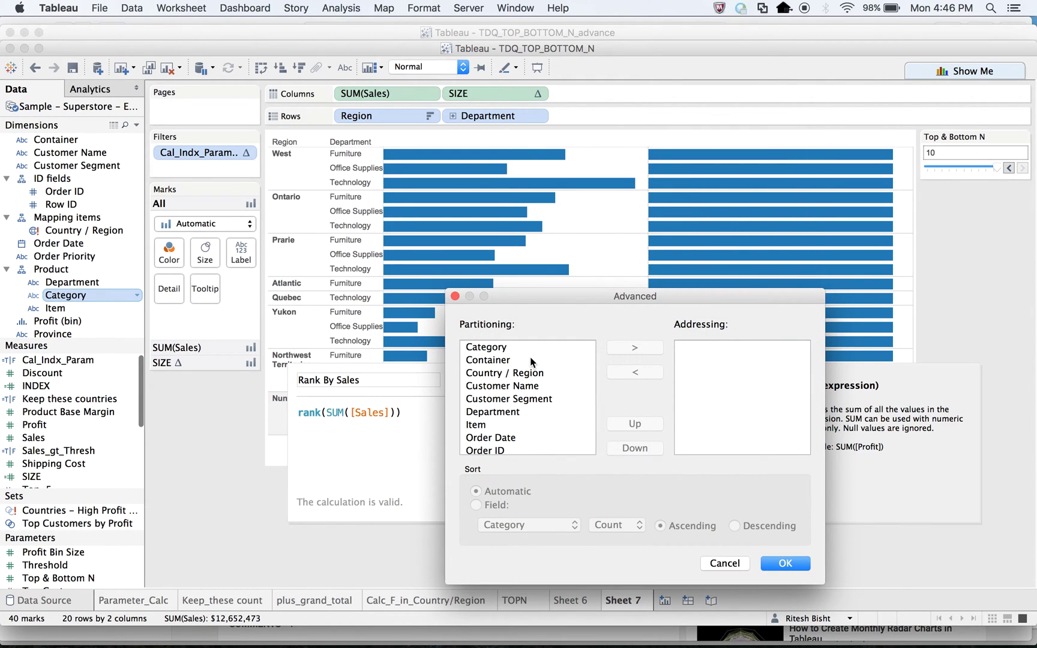
{"action": "left_click", "coordinate": [515, 399]}
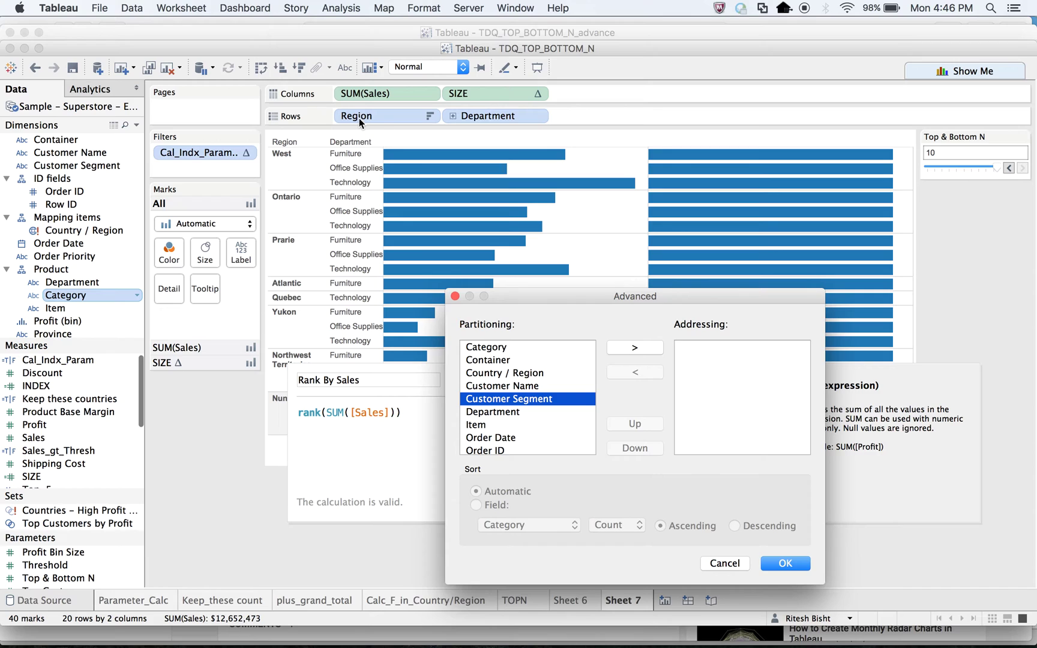
{"action": "scroll", "coordinate": [527, 397], "scroll_direction": "down", "scroll_amount": 3}
{"action": "left_click", "coordinate": [519, 437]}
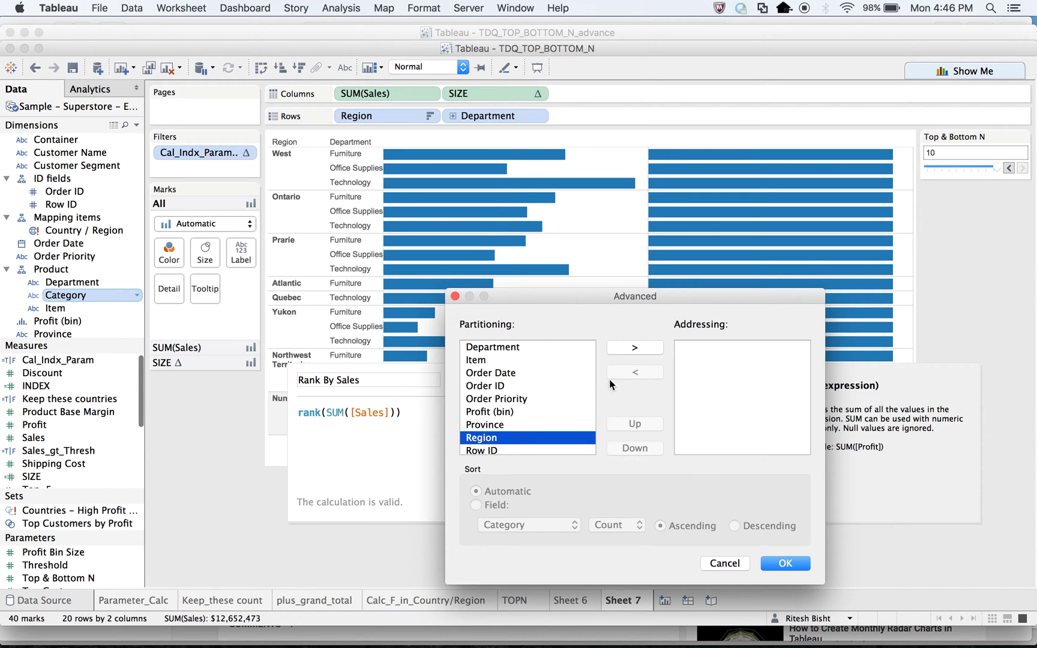
{"action": "left_click", "coordinate": [637, 349]}
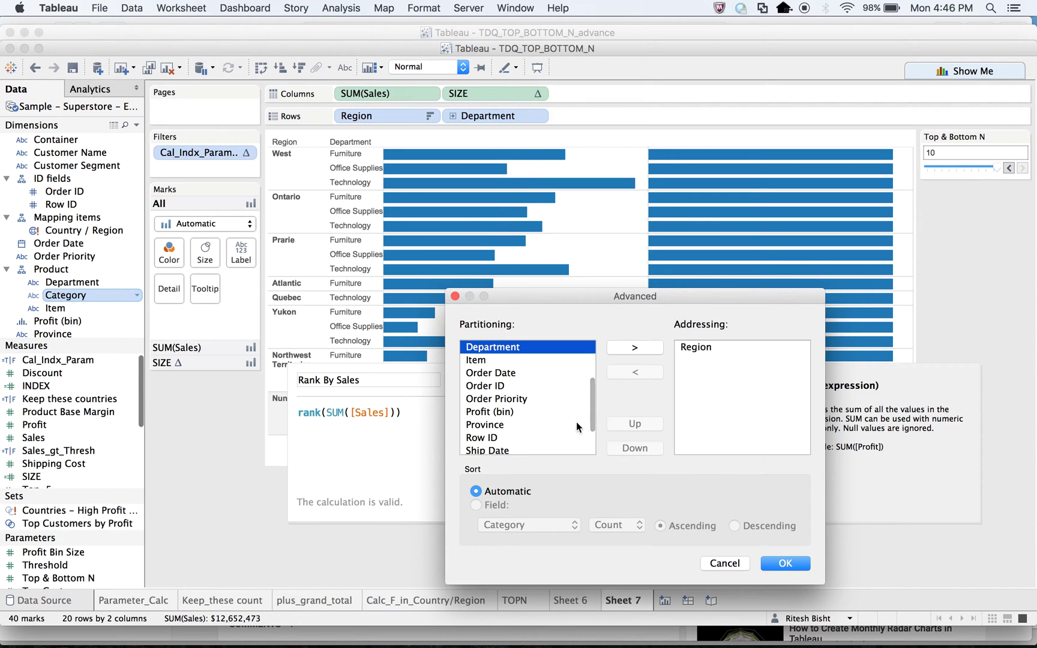
{"action": "left_click", "coordinate": [636, 348]}
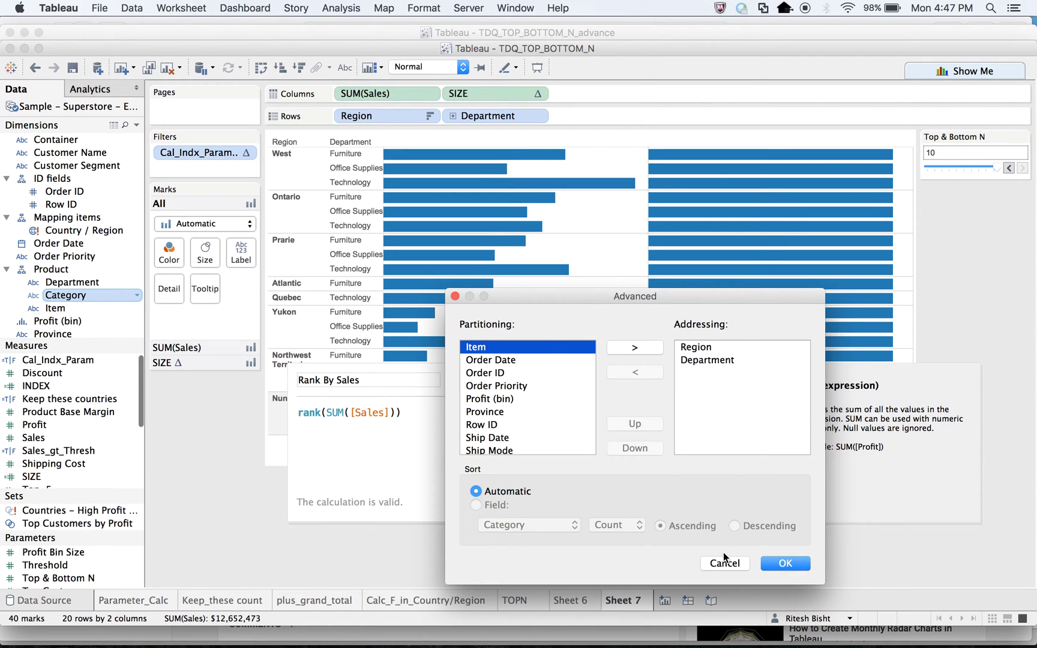
Keep level Deepest, restart ranking every Region, and save Rank By Sales
{"action": "left_click", "coordinate": [785, 566]}
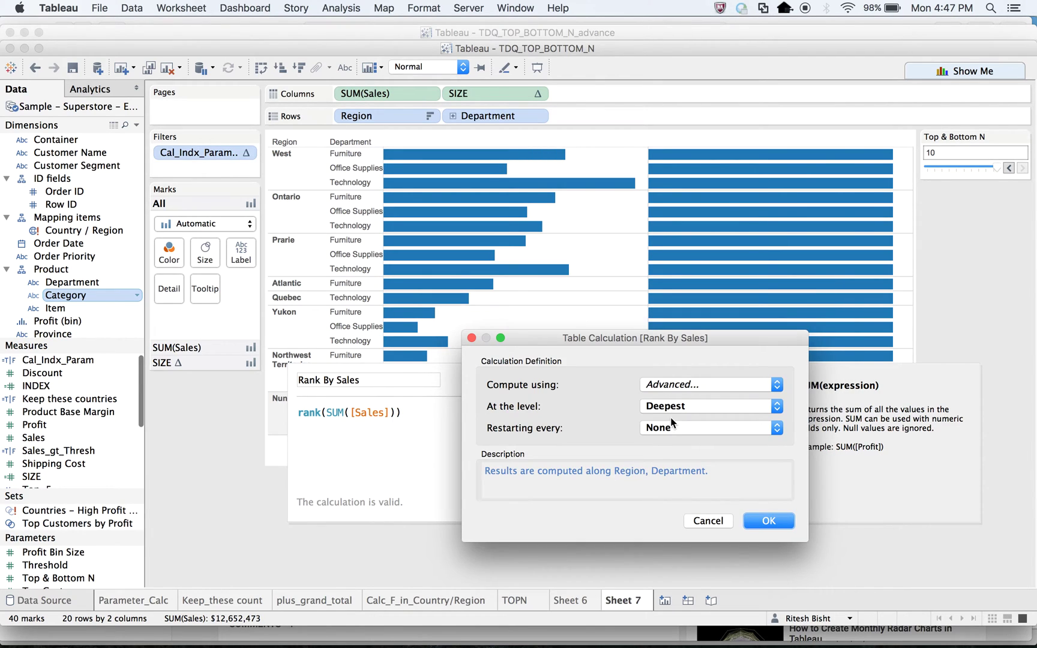
{"action": "left_click", "coordinate": [677, 404]}
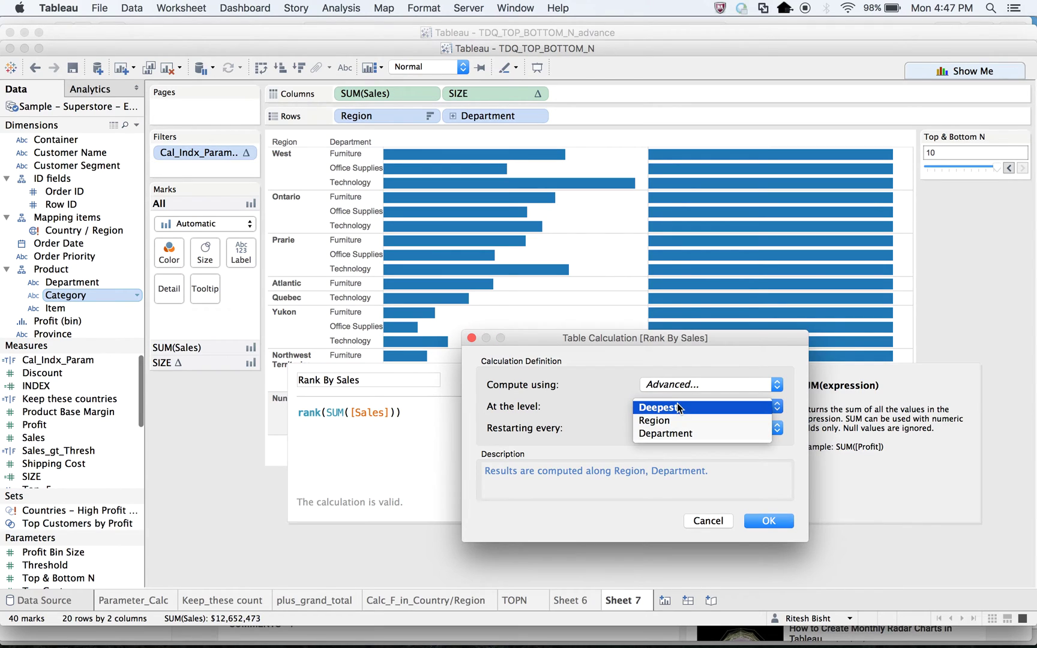
{"action": "left_click", "coordinate": [670, 424]}
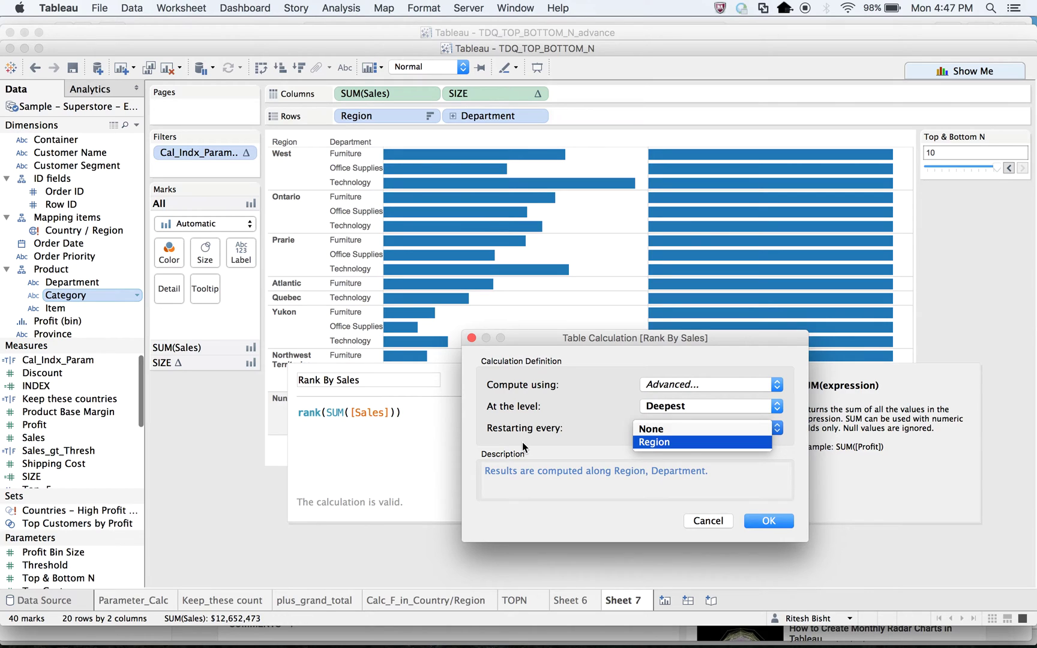
{"action": "left_click", "coordinate": [661, 443]}
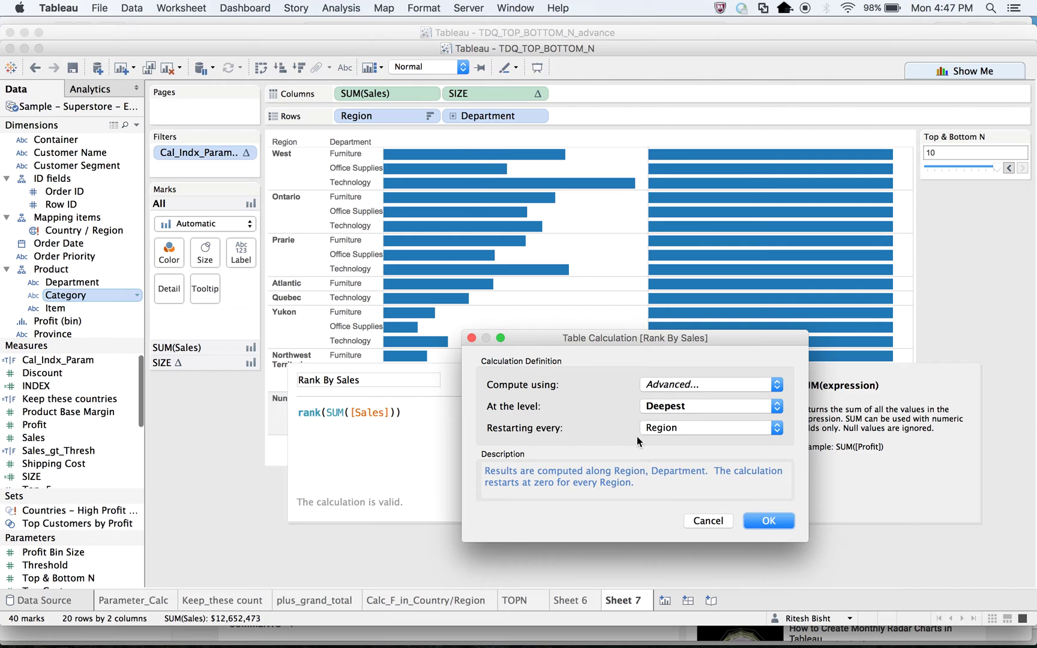
{"action": "left_click", "coordinate": [766, 521]}
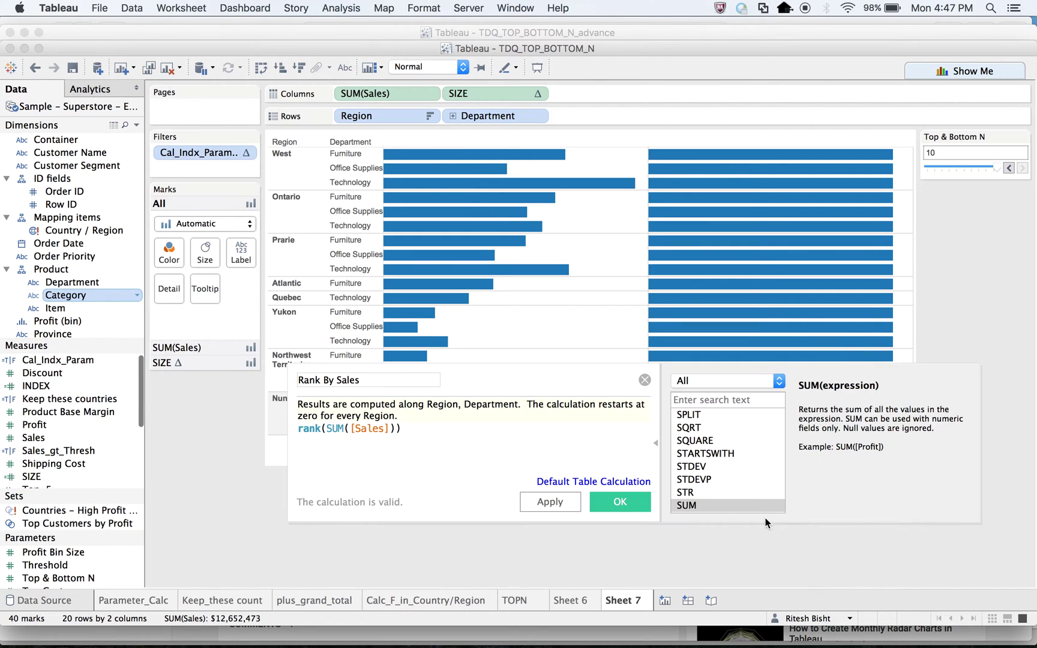
{"action": "left_click", "coordinate": [627, 499]}
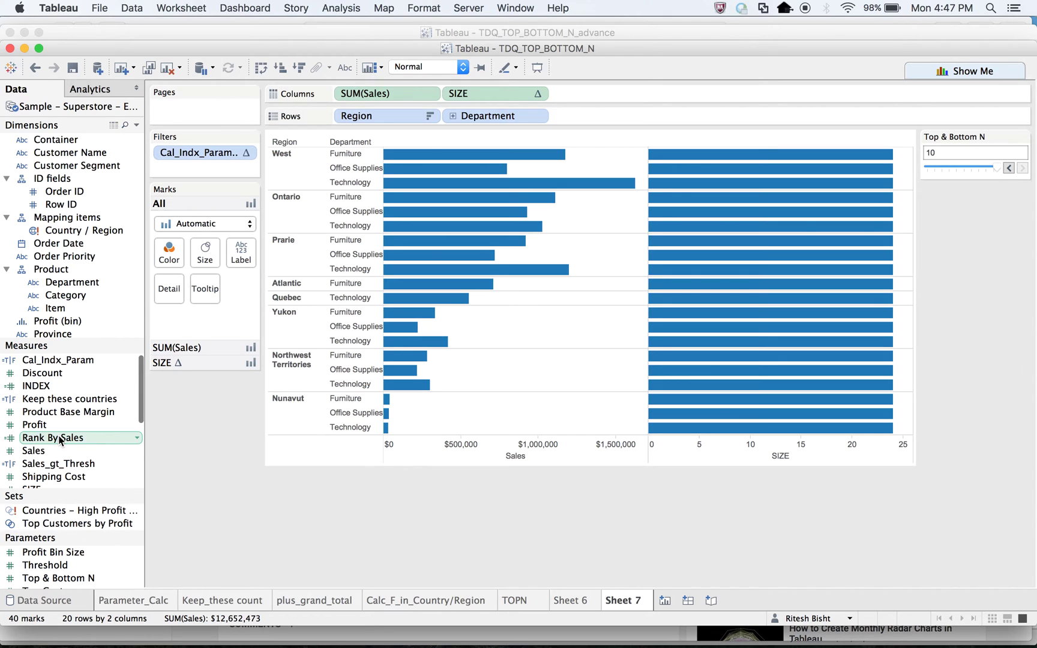
Drag Rank By Sales onto Columns between SUM(Sales) and SIZE
{"action": "left_click", "coordinate": [59, 439]}
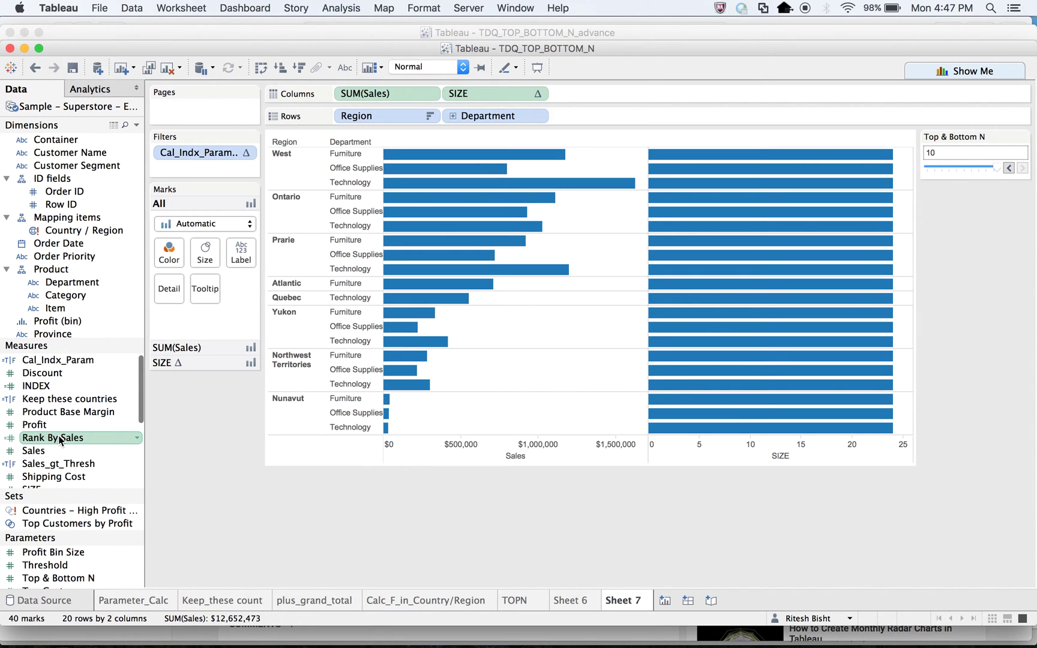
{"action": "left_click_drag", "start_coordinate": [59, 440], "coordinate": [200, 168]}
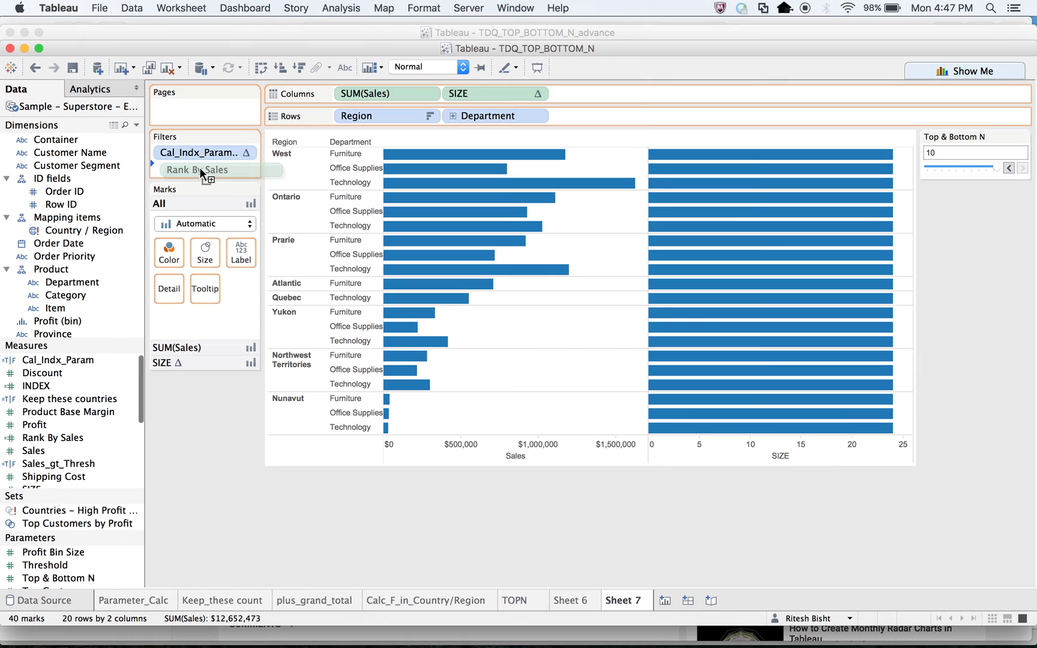
{"action": "left_click_drag", "start_coordinate": [200, 168], "coordinate": [443, 90]}
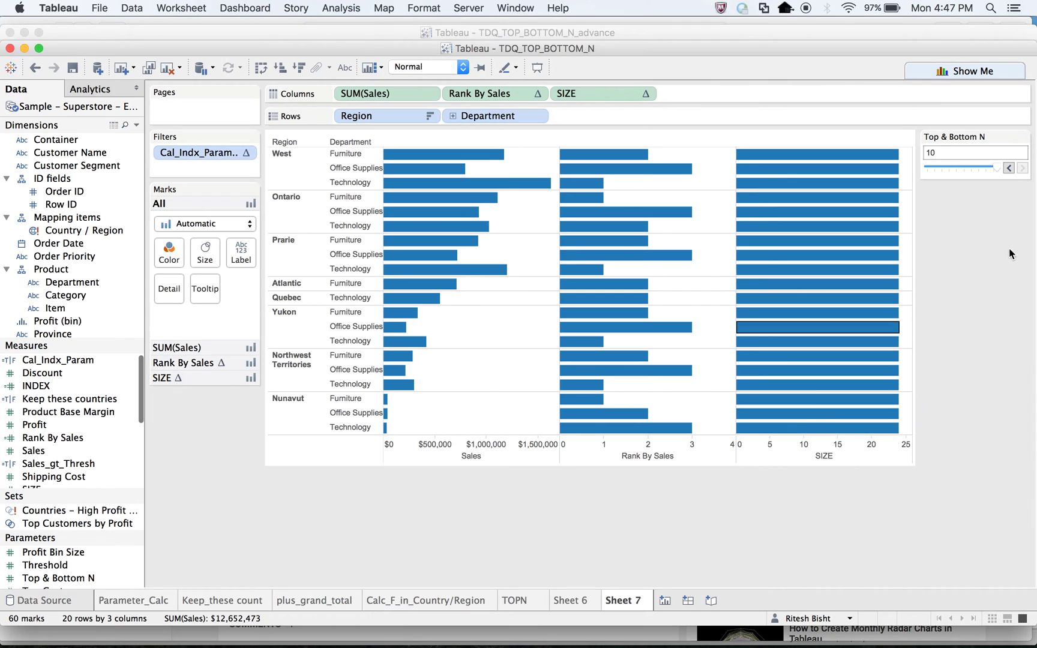
{"action": "left_click", "coordinate": [931, 168]}
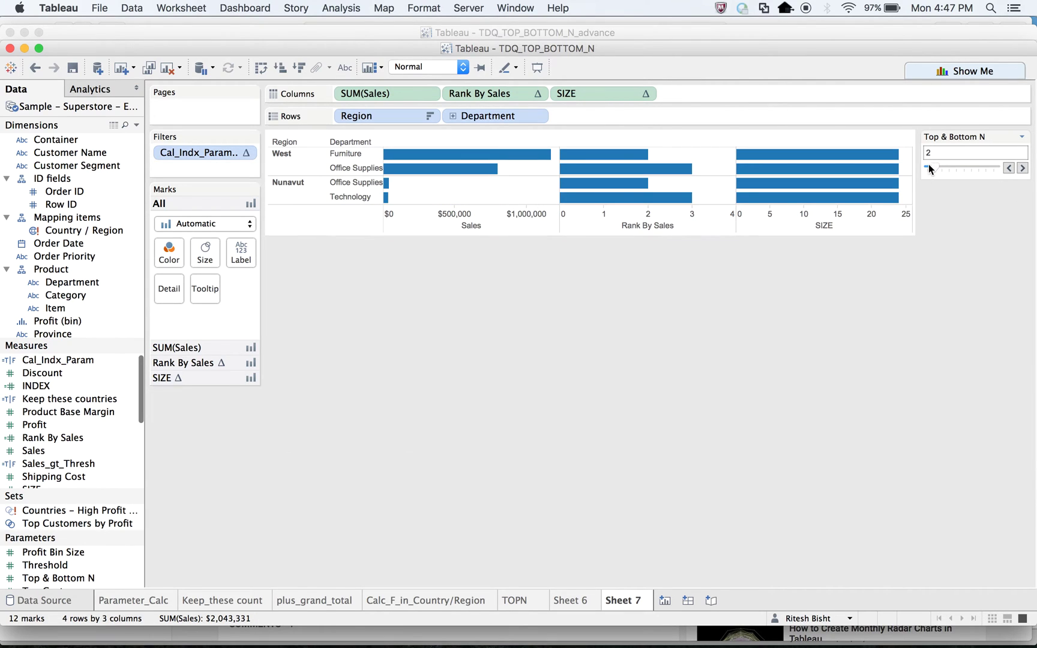
{"action": "left_click", "coordinate": [924, 167]}
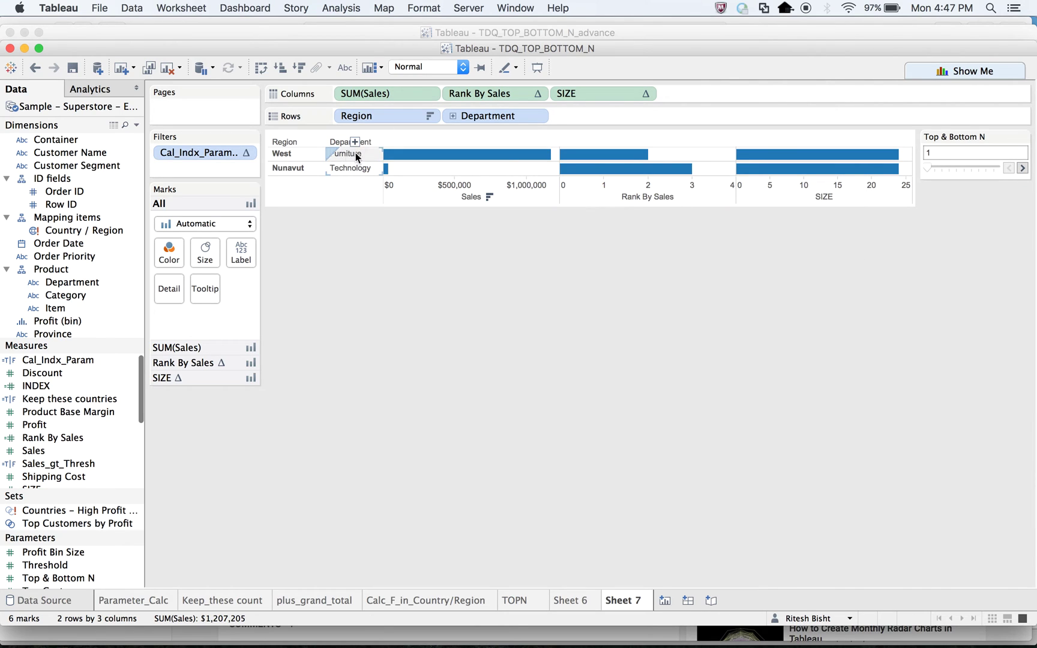
{"action": "left_click", "coordinate": [1023, 168]}
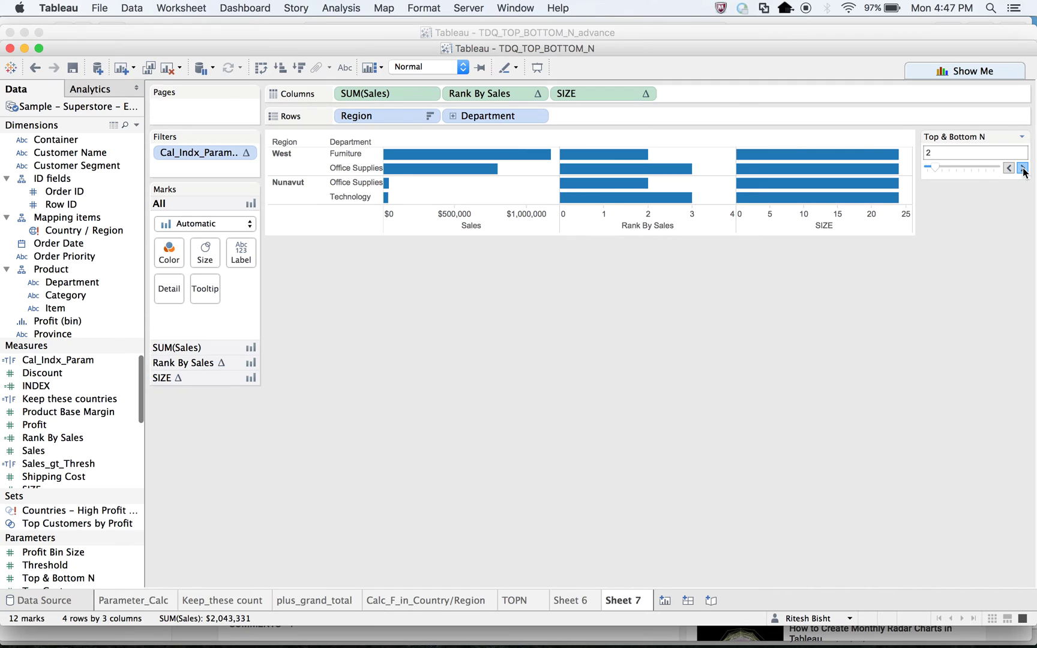
{"action": "left_click", "coordinate": [1024, 169]}
{"action": "left_click", "coordinate": [1024, 169]}
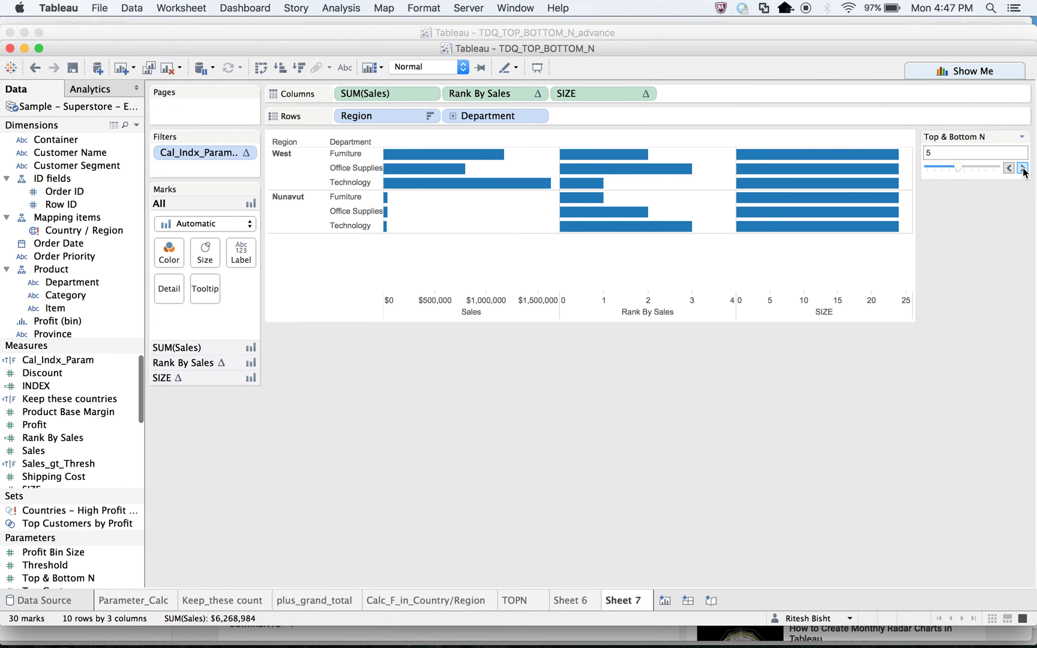
{"action": "left_click", "coordinate": [1024, 169]}
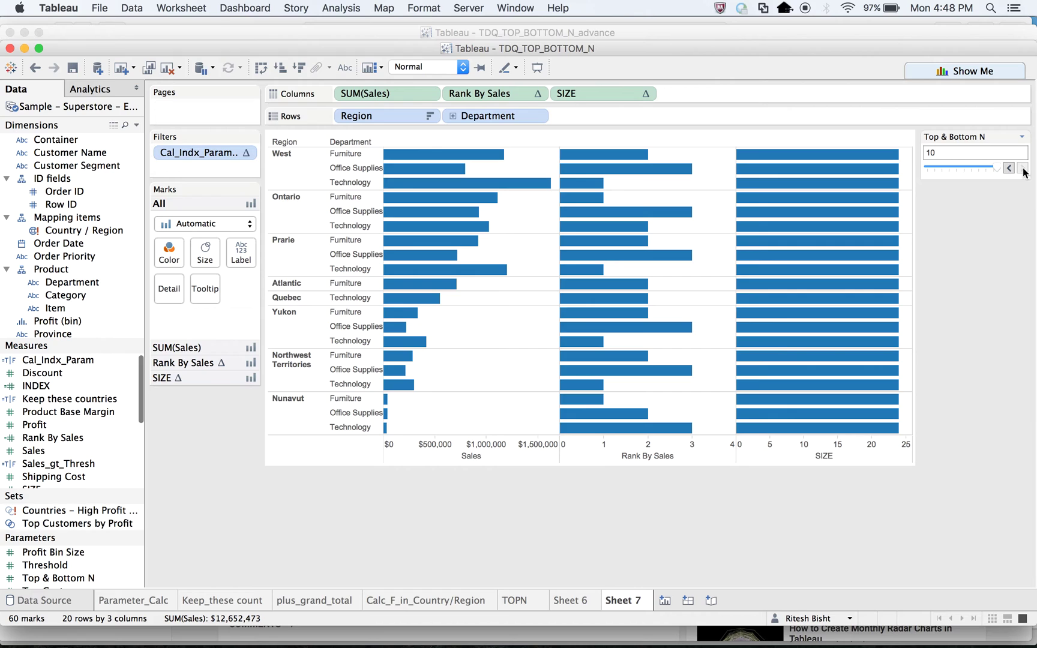
Open Cal_Indx_Param for editing and rename it to Cal_Rank_Param
{"action": "right_click", "coordinate": [57, 361]}
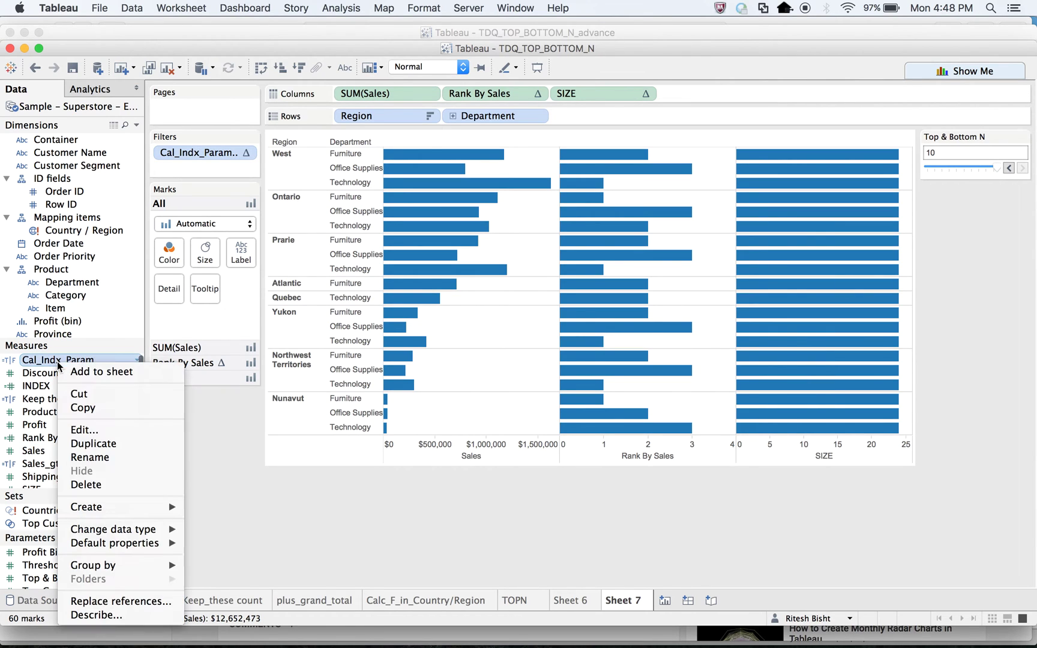
{"action": "left_click", "coordinate": [97, 431]}
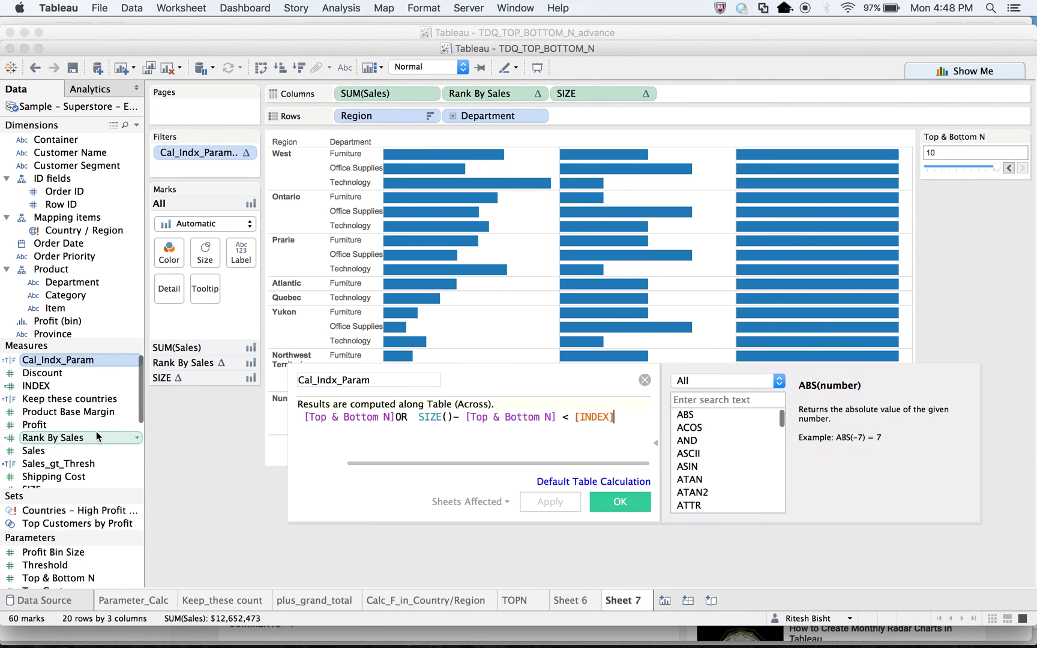
{"action": "left_click", "coordinate": [338, 381]}
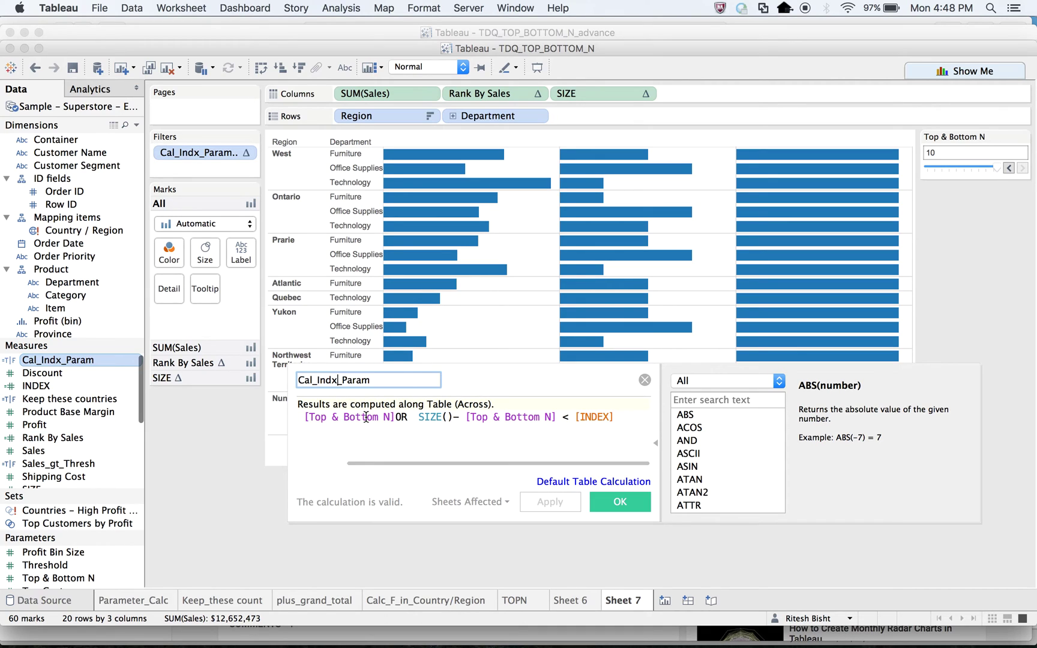
{"action": "key", "text": "BackSpace"}
{"action": "key", "text": "BackSpace"}
{"action": "key", "text": "BackSpace"}
{"action": "key", "text": "BackSpace"}
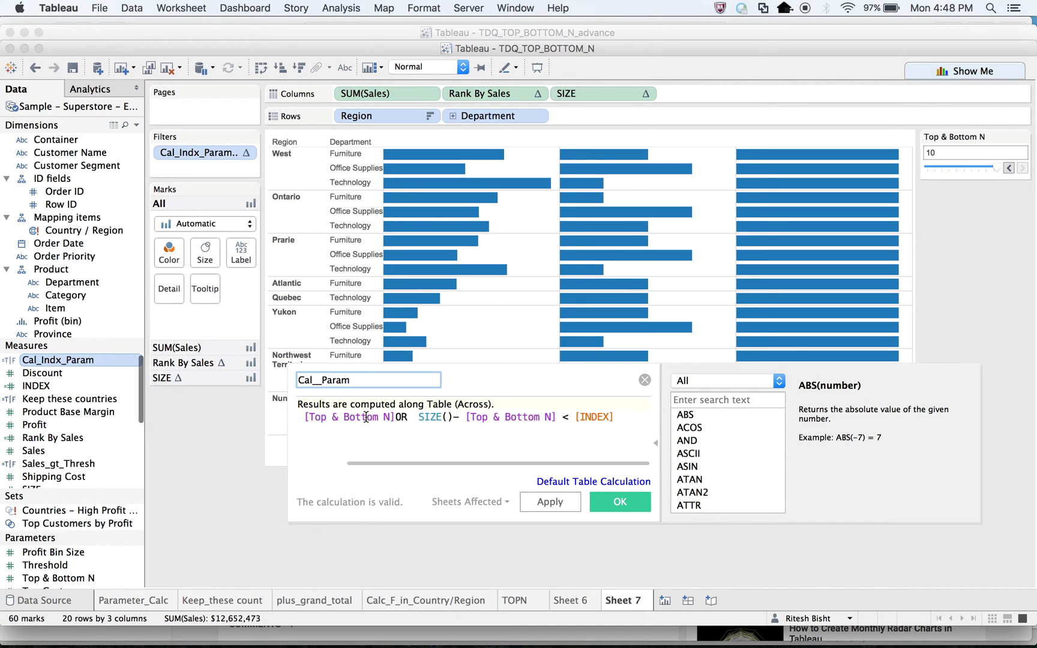
{"action": "type", "text": "Rank"}
{"action": "left_click_drag", "start_coordinate": [359, 463], "coordinate": [276, 459]}
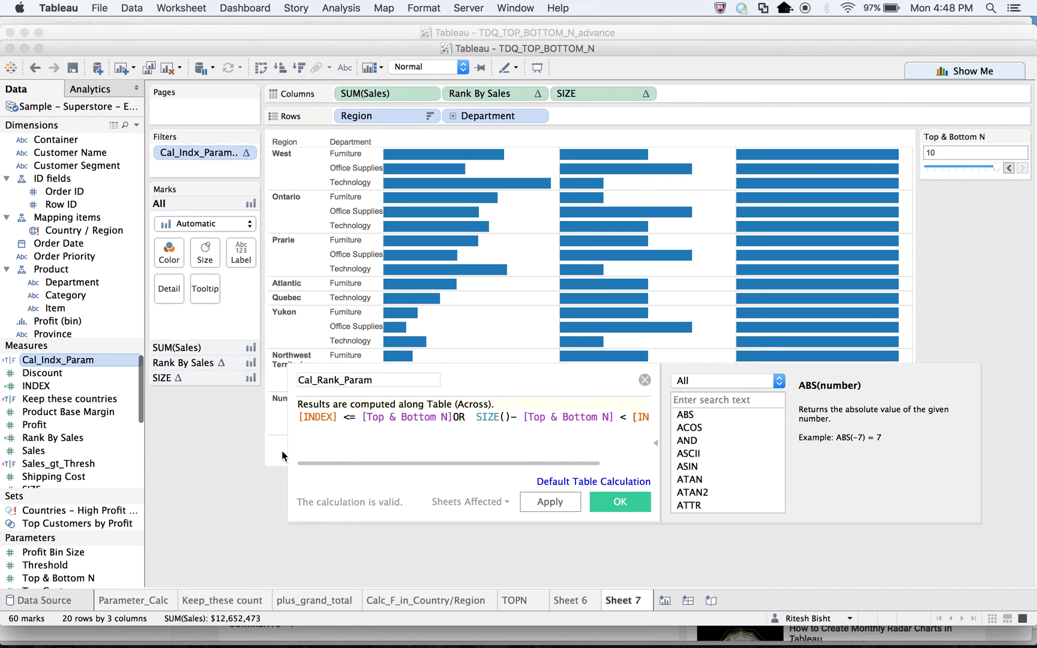
Replace both [INDEX] references with Rank By Sales in the formula and save it
{"action": "left_click_drag", "start_coordinate": [338, 418], "coordinate": [274, 422]}
{"action": "left_click", "coordinate": [328, 420]}
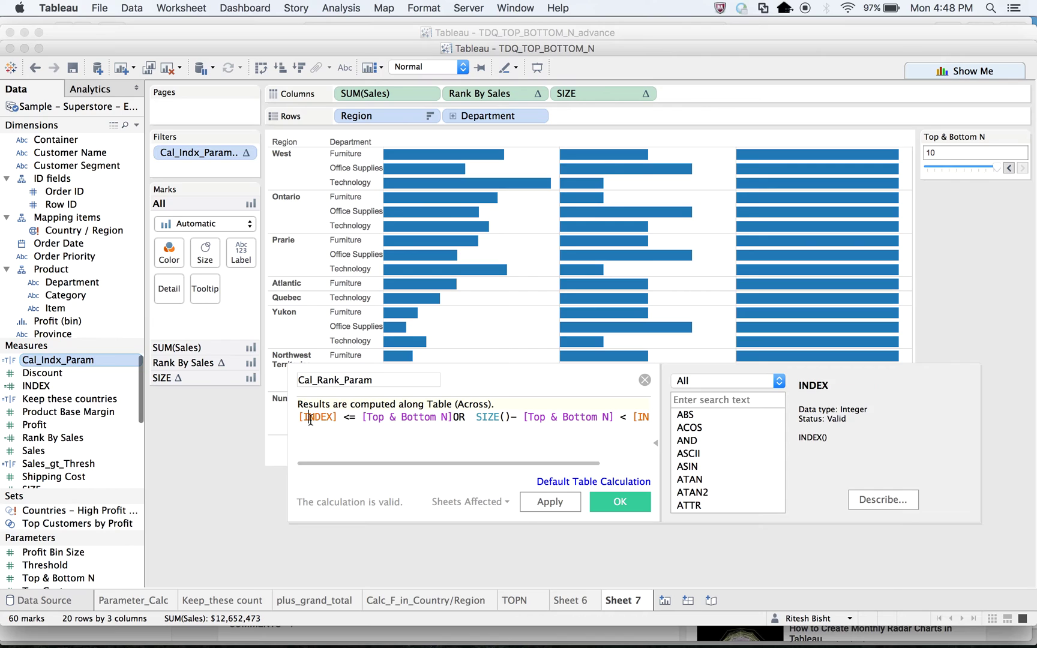
{"action": "double_click", "coordinate": [310, 418]}
{"action": "type", "text": "rank"}
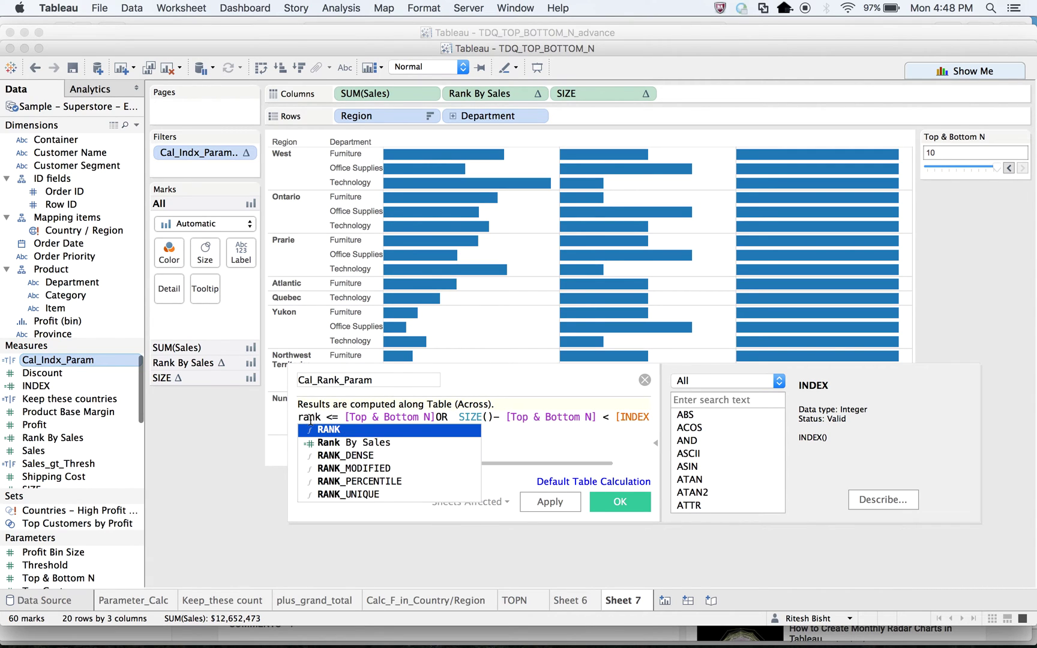
{"action": "left_click", "coordinate": [353, 442]}
{"action": "left_click_drag", "start_coordinate": [416, 463], "coordinate": [539, 466]}
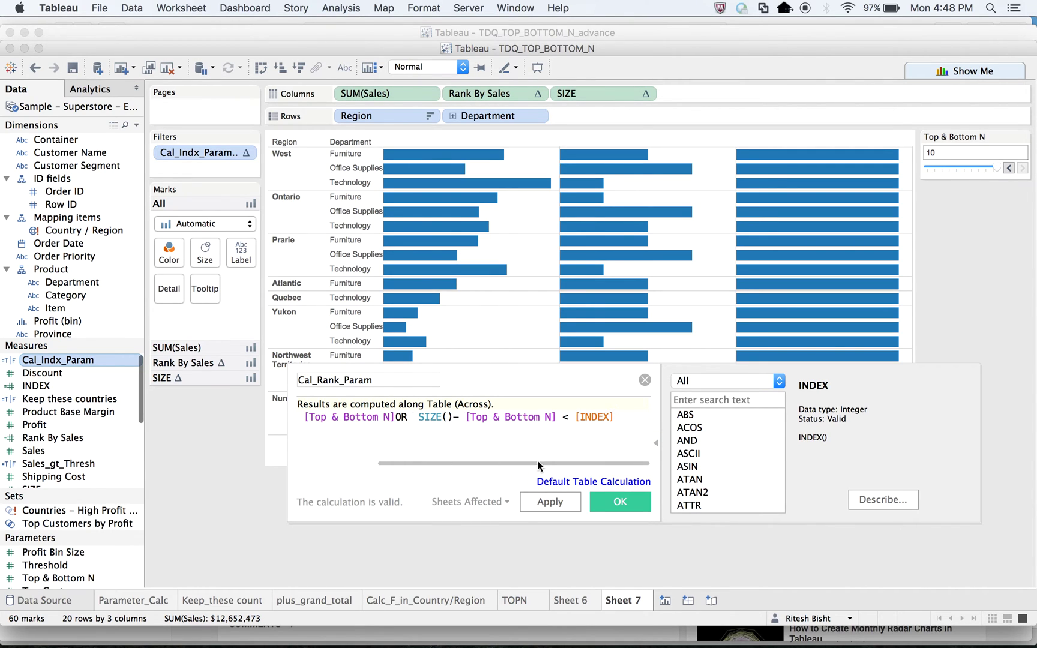
{"action": "double_click", "coordinate": [600, 417]}
{"action": "type", "text": "rank"}
{"action": "key", "text": "Down"}
{"action": "key", "text": "Return"}
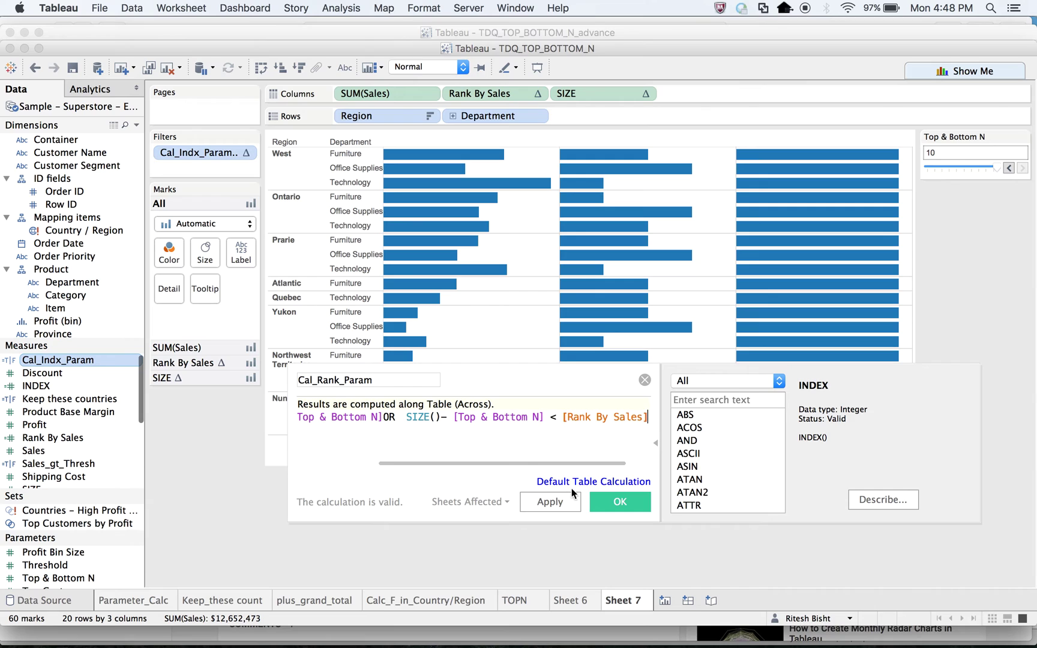
{"action": "left_click", "coordinate": [611, 504]}
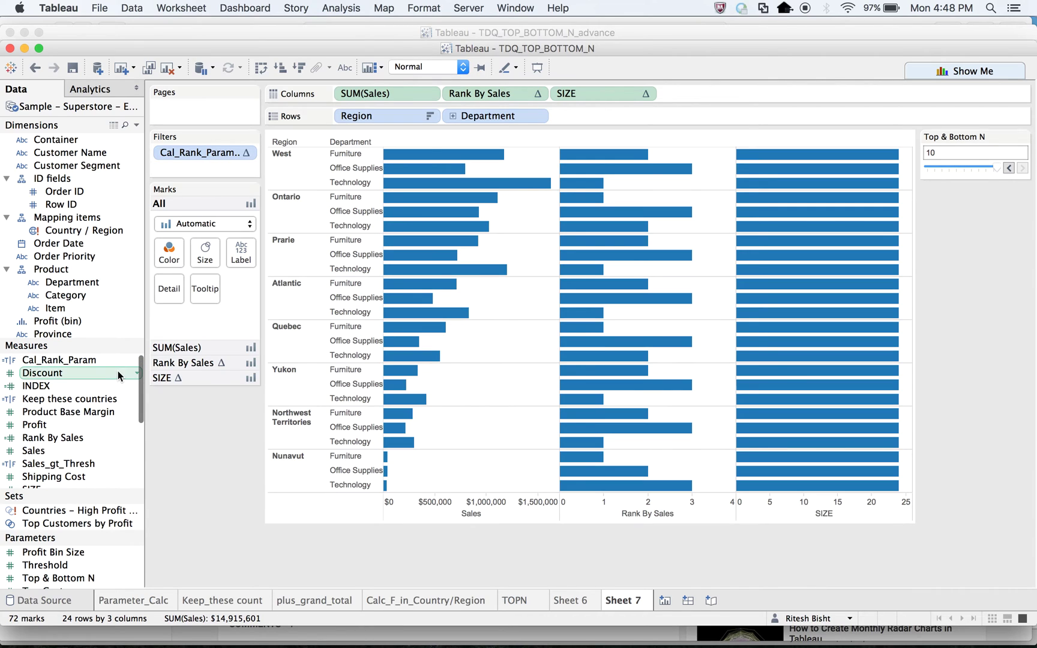
Add Cal_Rank_Param to Filters, keeping only True values
{"action": "mouse_move", "coordinate": [79, 360]}
{"action": "left_mouse_down"}
{"action": "mouse_move", "coordinate": [213, 160]}
{"action": "mouse_move", "coordinate": [72, 360]}
{"action": "left_mouse_up"}
{"action": "left_click", "coordinate": [250, 153]}
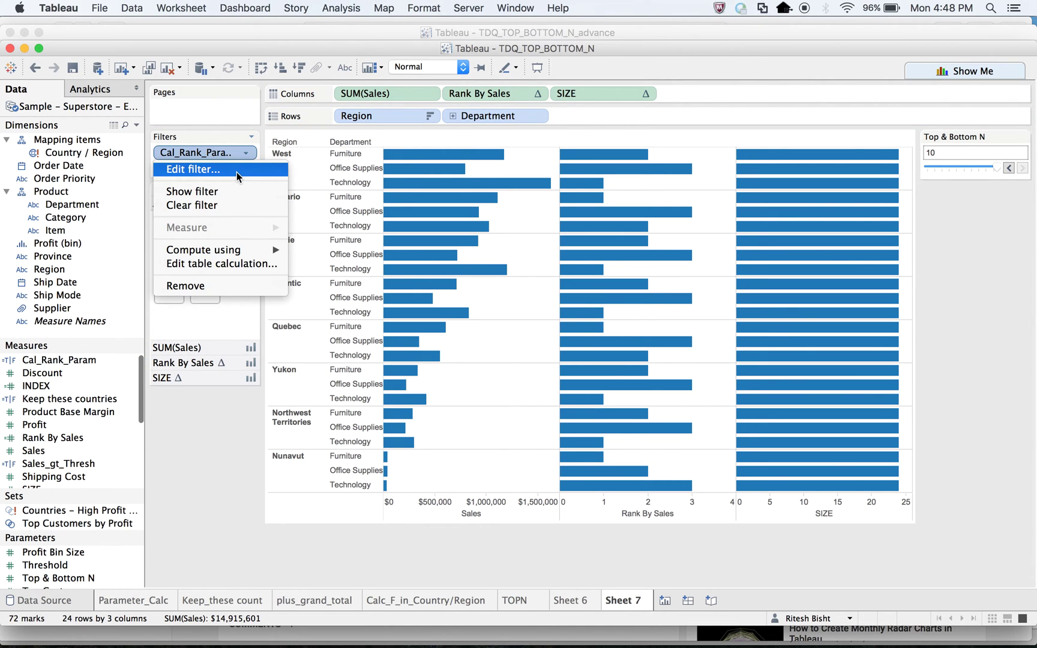
{"action": "left_click", "coordinate": [236, 171]}
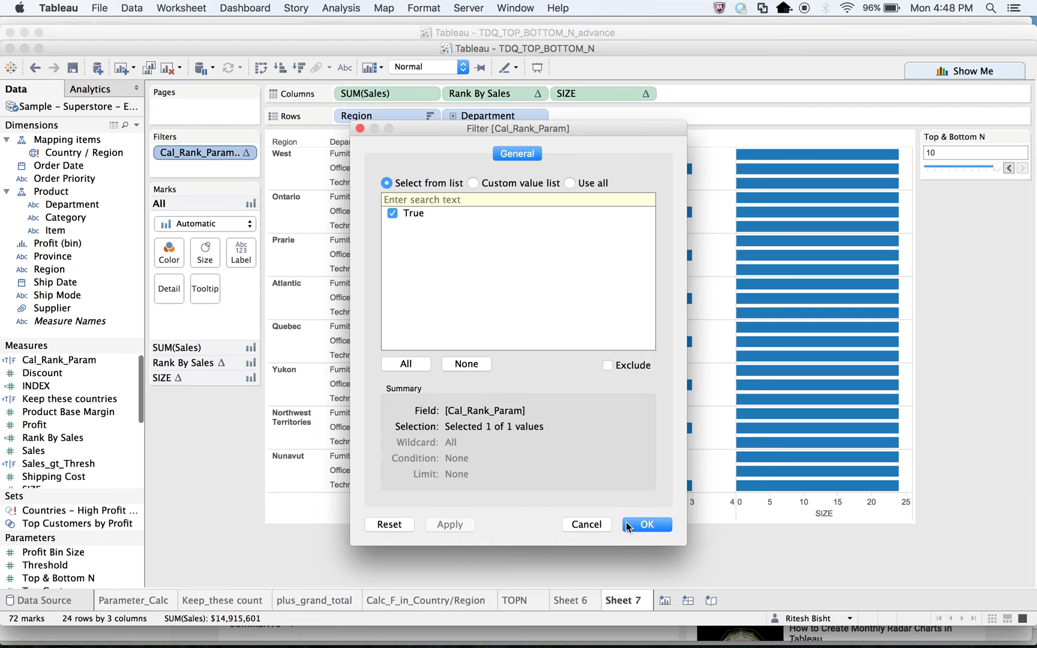
{"action": "left_click", "coordinate": [649, 524]}
Re-add the Cal_Rank_Param True filter and lower Top & Bottom N to 1
{"action": "right_click", "coordinate": [226, 156]}
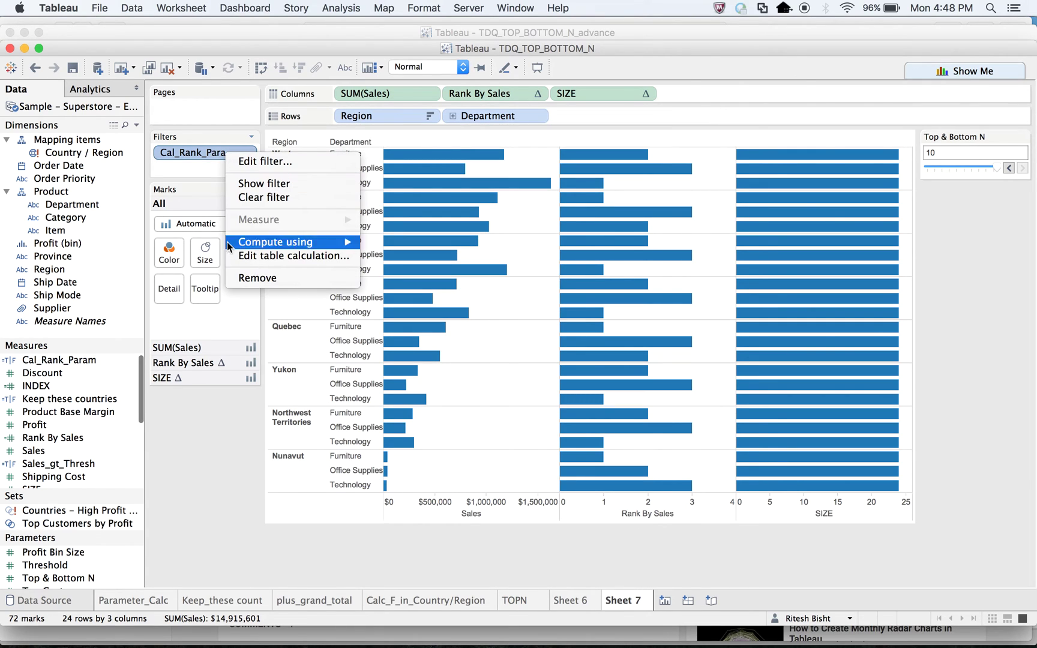
{"action": "left_click", "coordinate": [244, 280]}
{"action": "left_click_drag", "start_coordinate": [89, 361], "coordinate": [212, 158]}
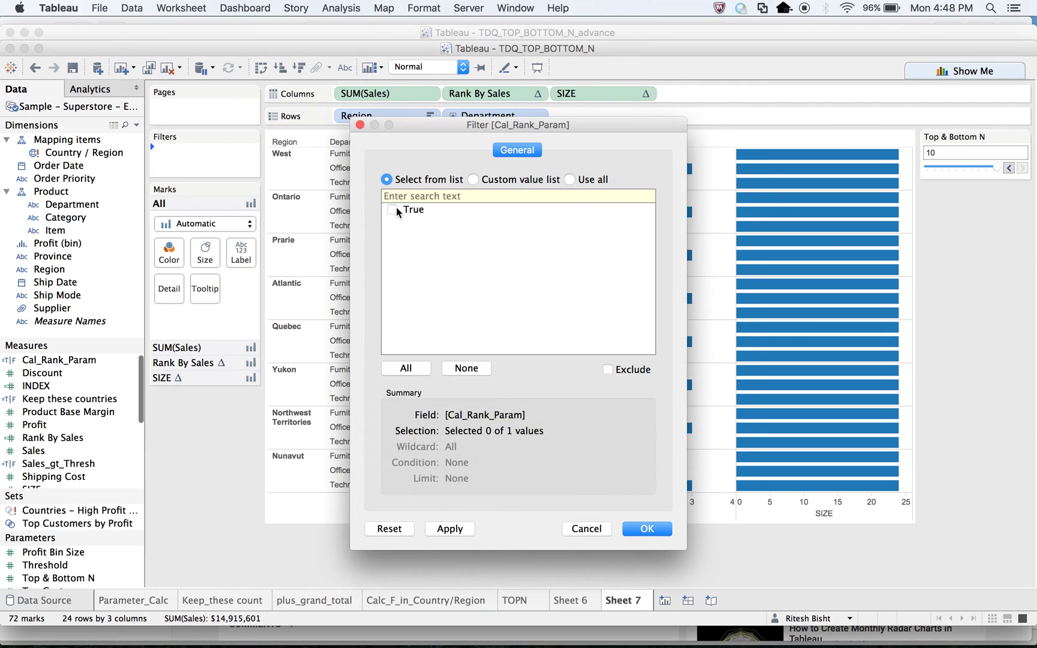
{"action": "left_click", "coordinate": [652, 532]}
{"action": "left_click", "coordinate": [927, 165]}
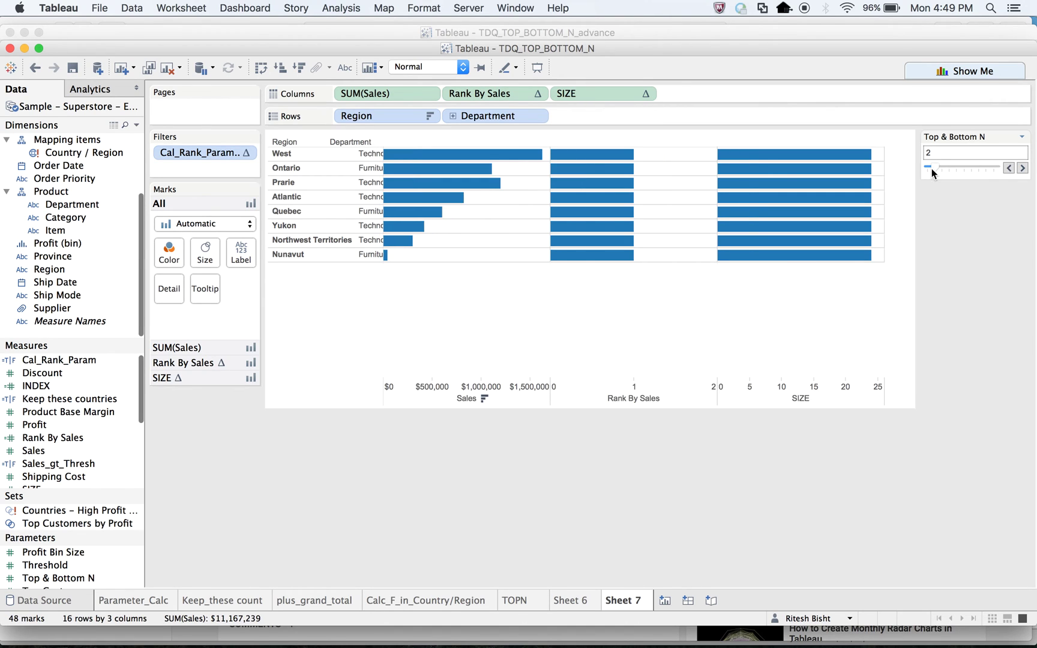
{"action": "left_click_drag", "start_coordinate": [932, 167], "coordinate": [927, 168]}
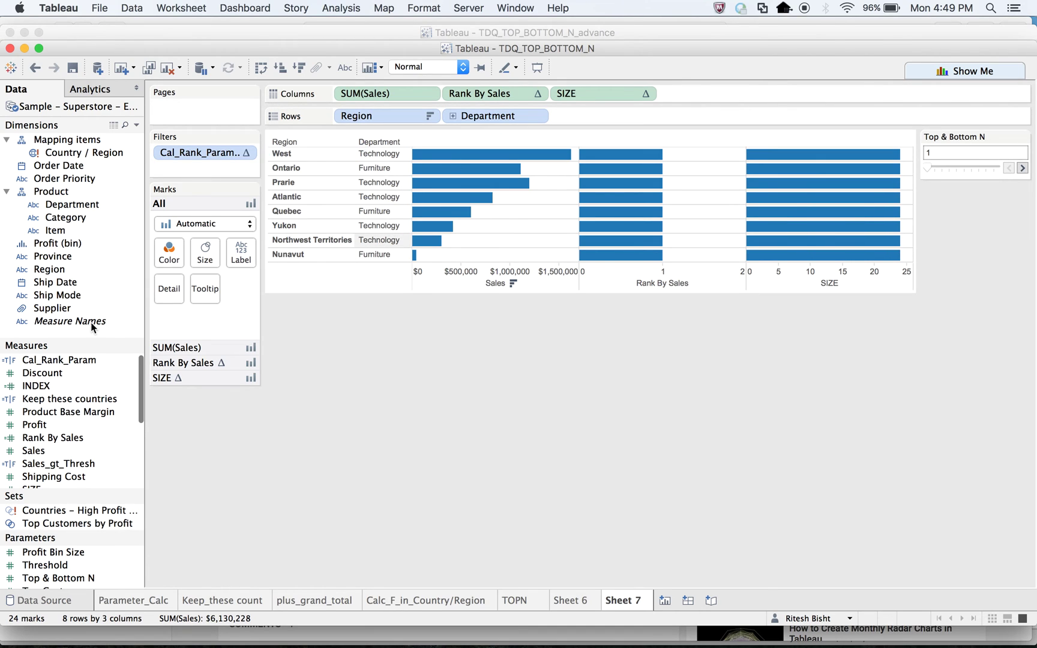
Open Advanced compute-using settings for Cal_Rank_Param's default table calculation
{"action": "right_click", "coordinate": [68, 360]}
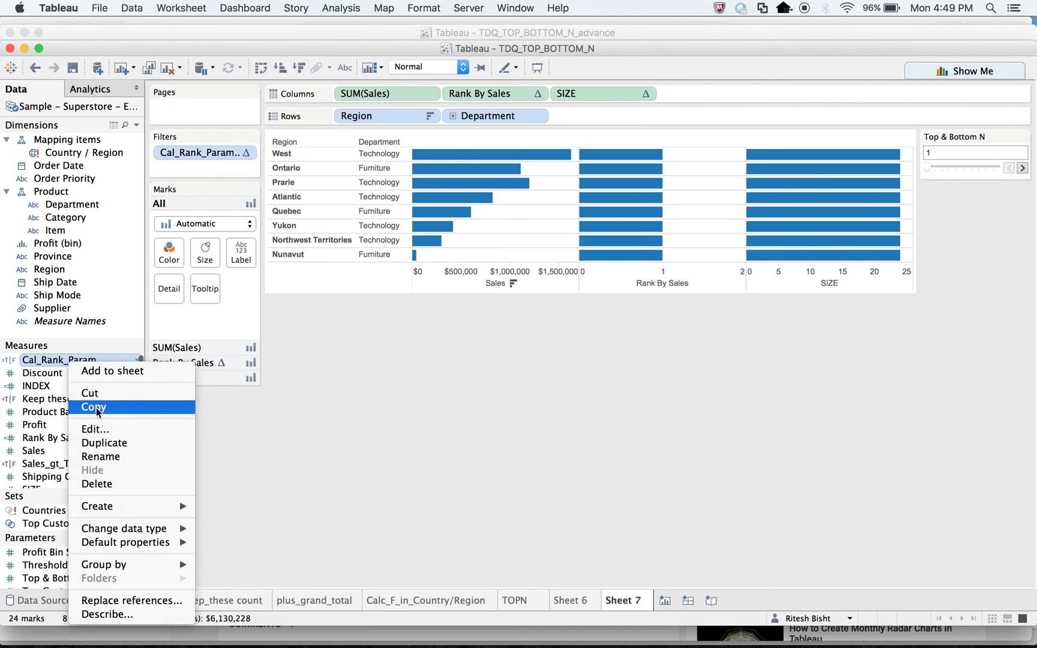
{"action": "left_click", "coordinate": [100, 438]}
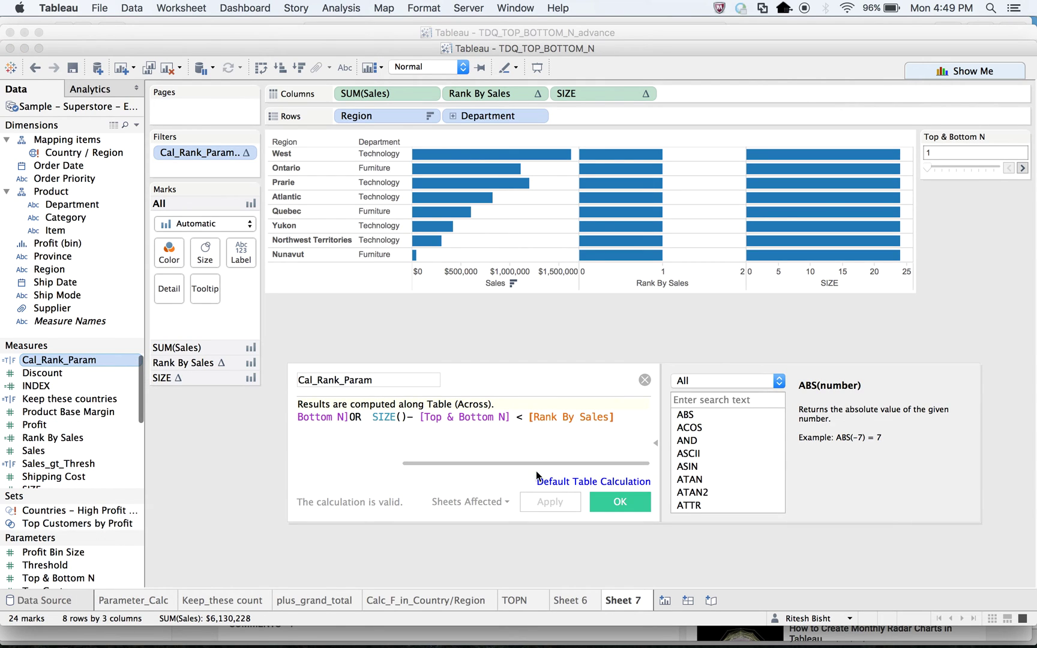
{"action": "left_click", "coordinate": [567, 483]}
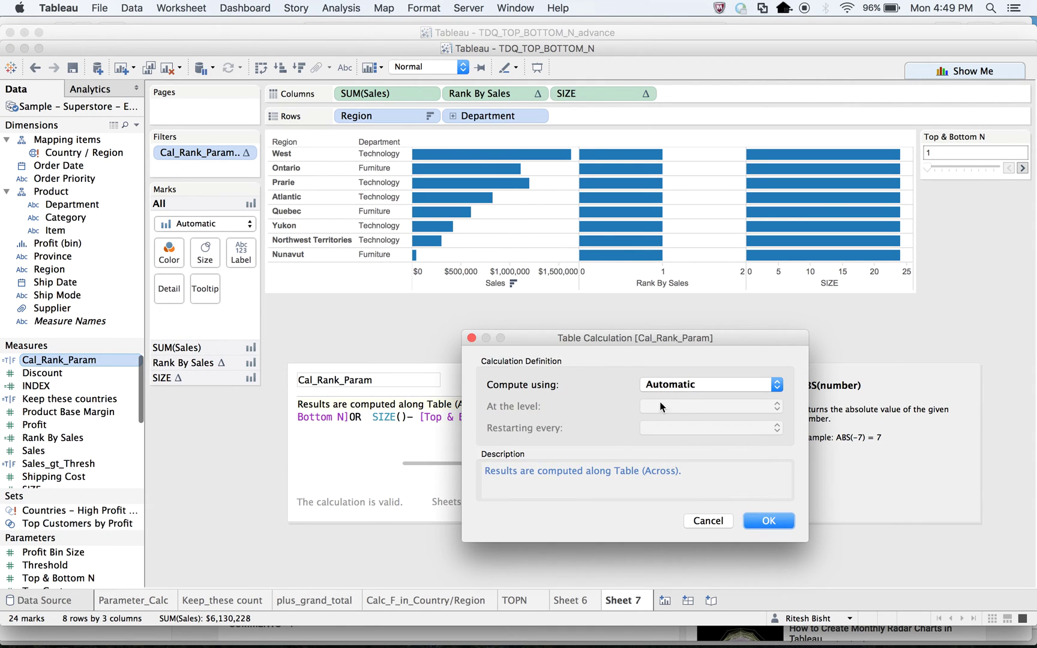
{"action": "left_click", "coordinate": [676, 386]}
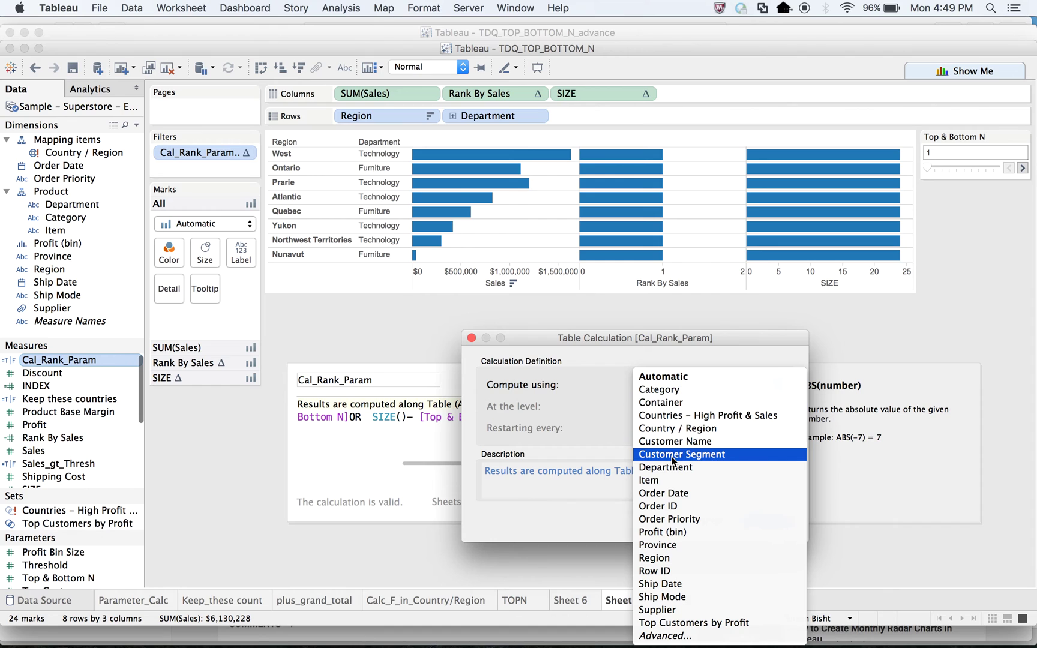
{"action": "left_click", "coordinate": [672, 635]}
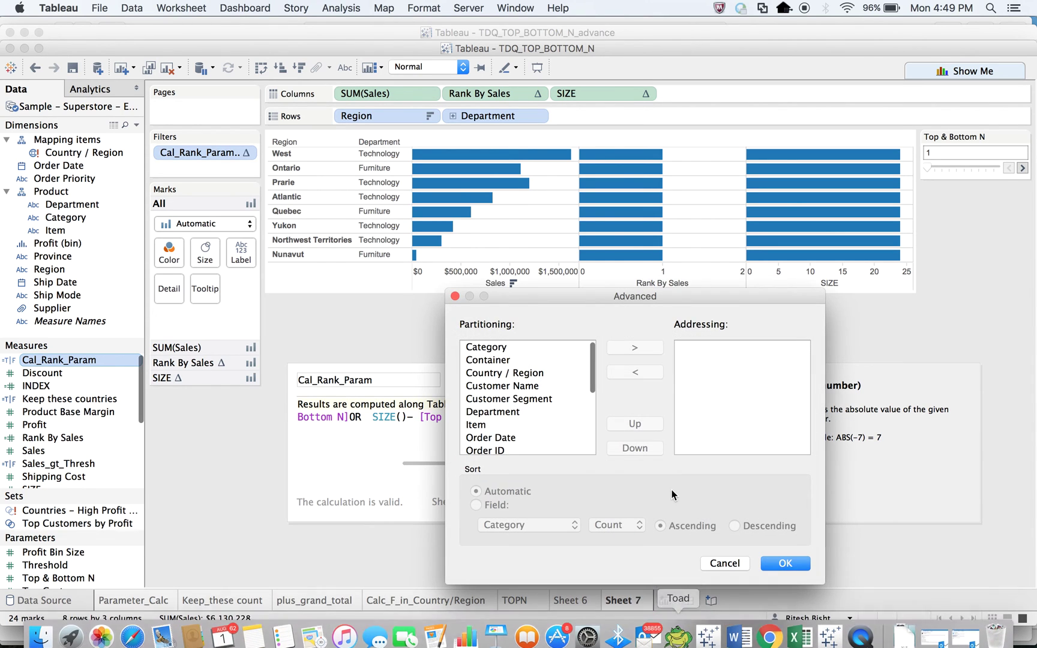
Address the calculation along Region, then Department
{"action": "left_click", "coordinate": [529, 386]}
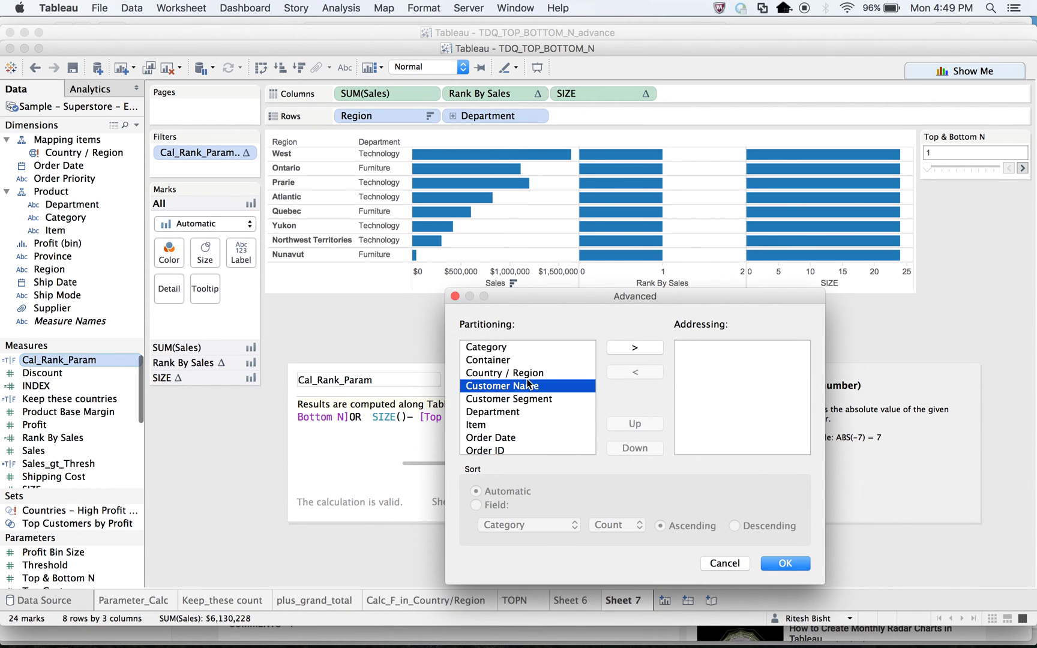
{"action": "key", "text": "r"}
{"action": "left_click", "coordinate": [623, 348]}
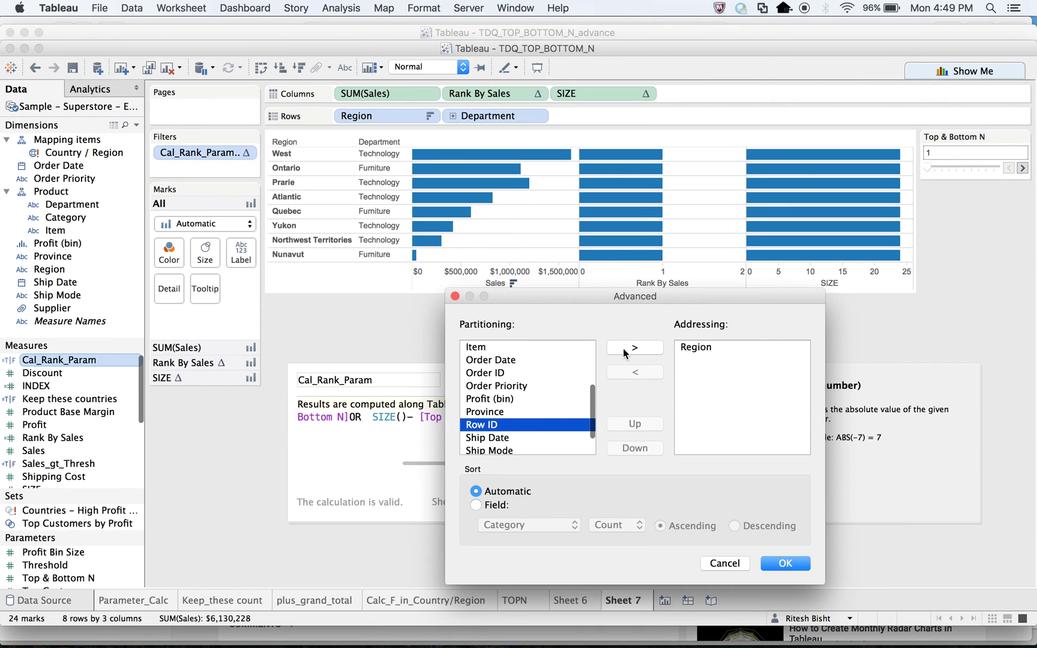
{"action": "key", "text": "d"}
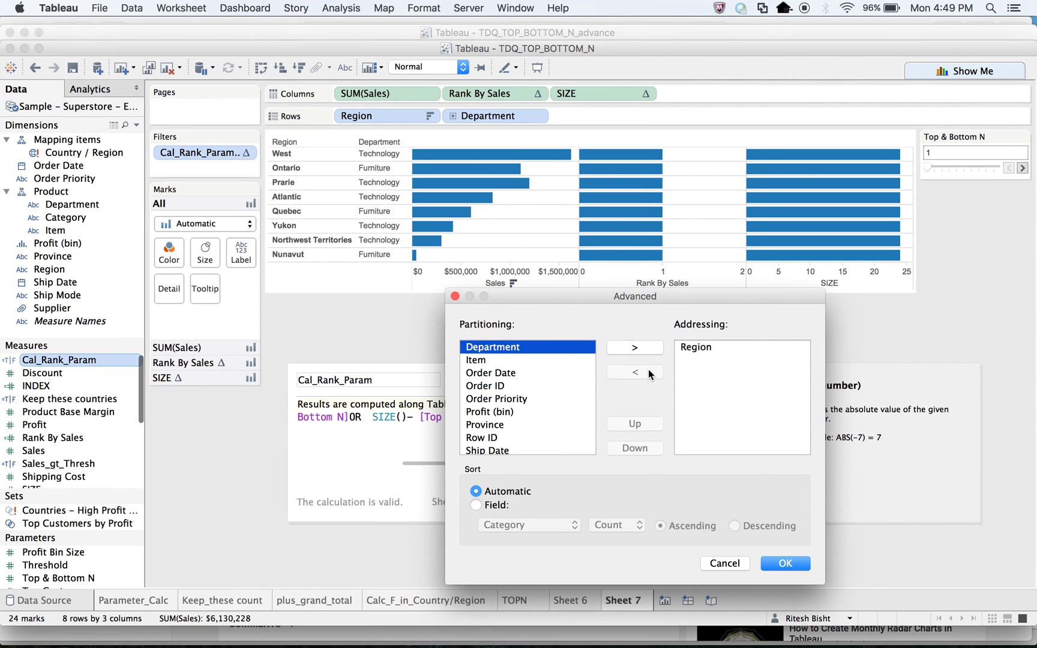
{"action": "left_click", "coordinate": [649, 346]}
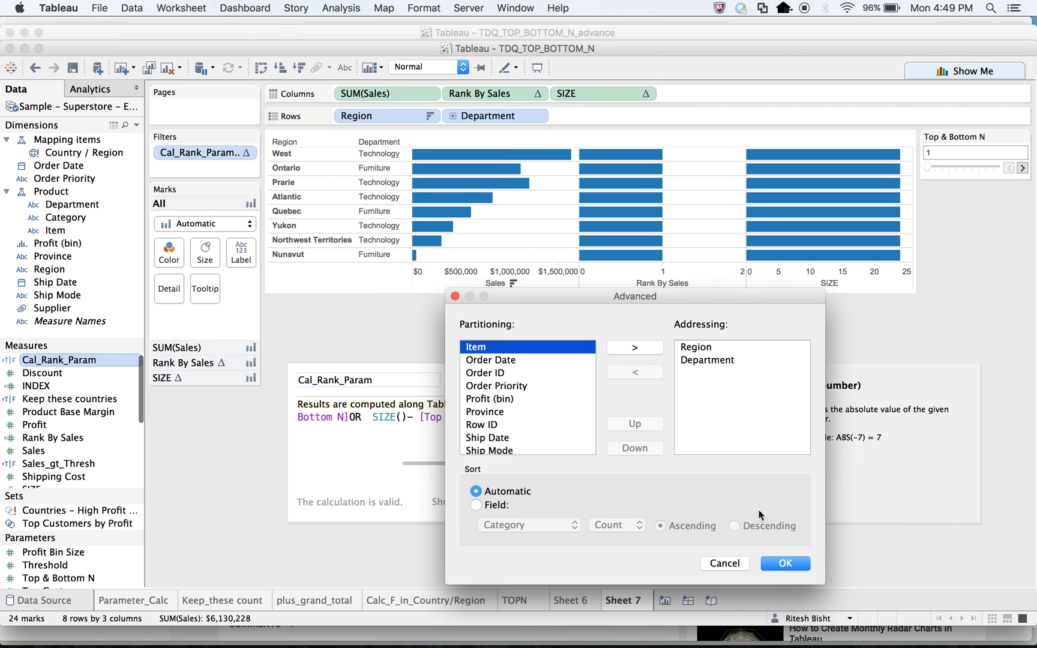
{"action": "left_click", "coordinate": [773, 556]}
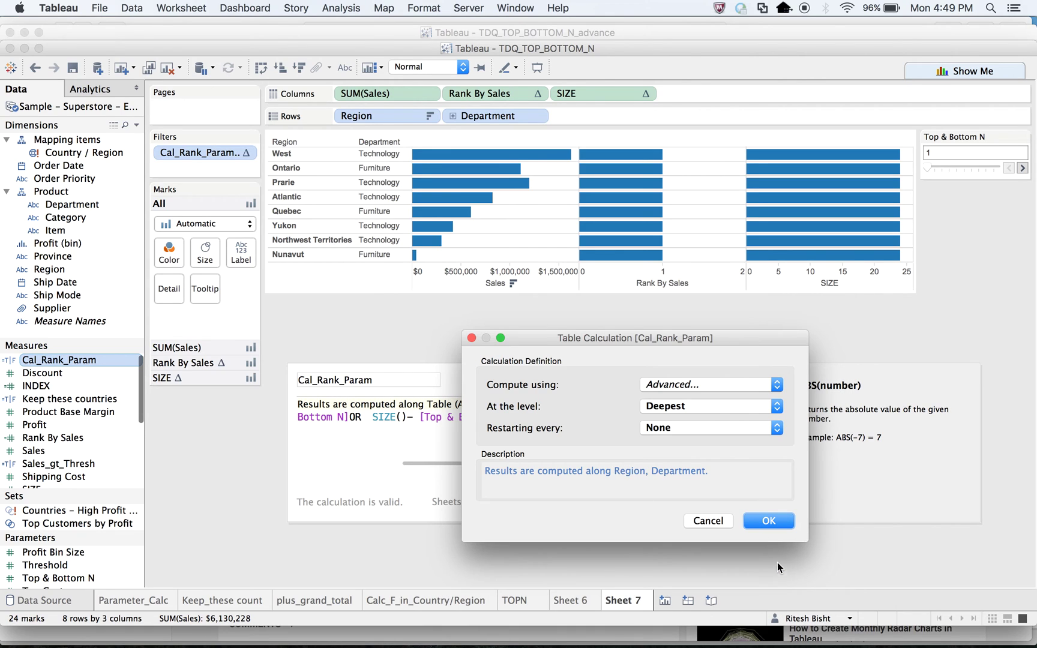
Set the calculation to restart every Region and confirm the settings
{"action": "left_click", "coordinate": [707, 427]}
{"action": "left_click", "coordinate": [695, 441]}
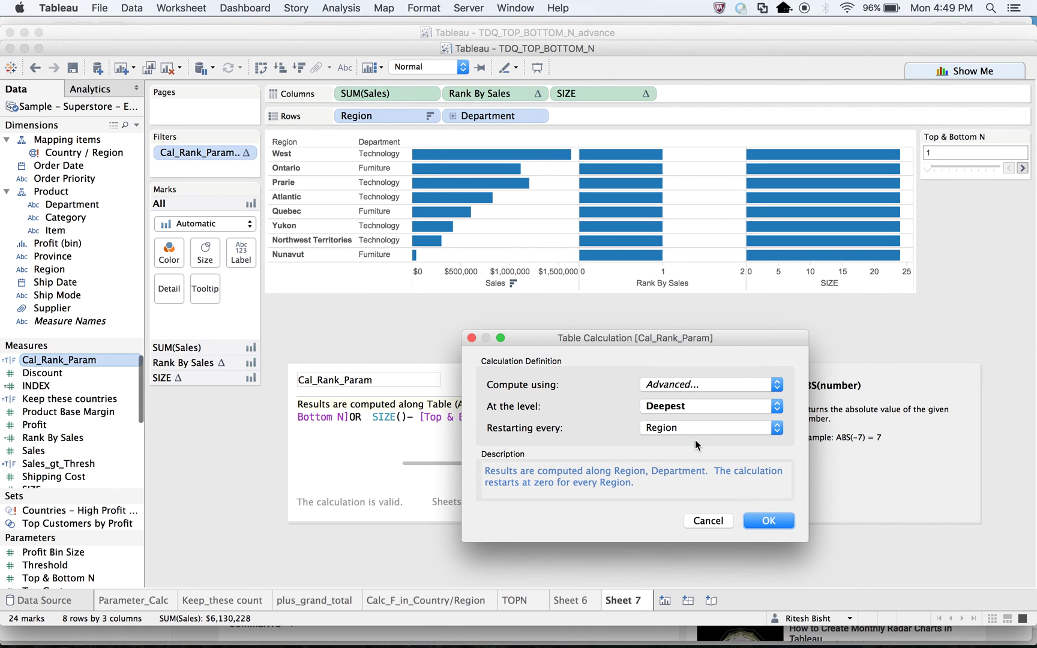
{"action": "left_click", "coordinate": [769, 523]}
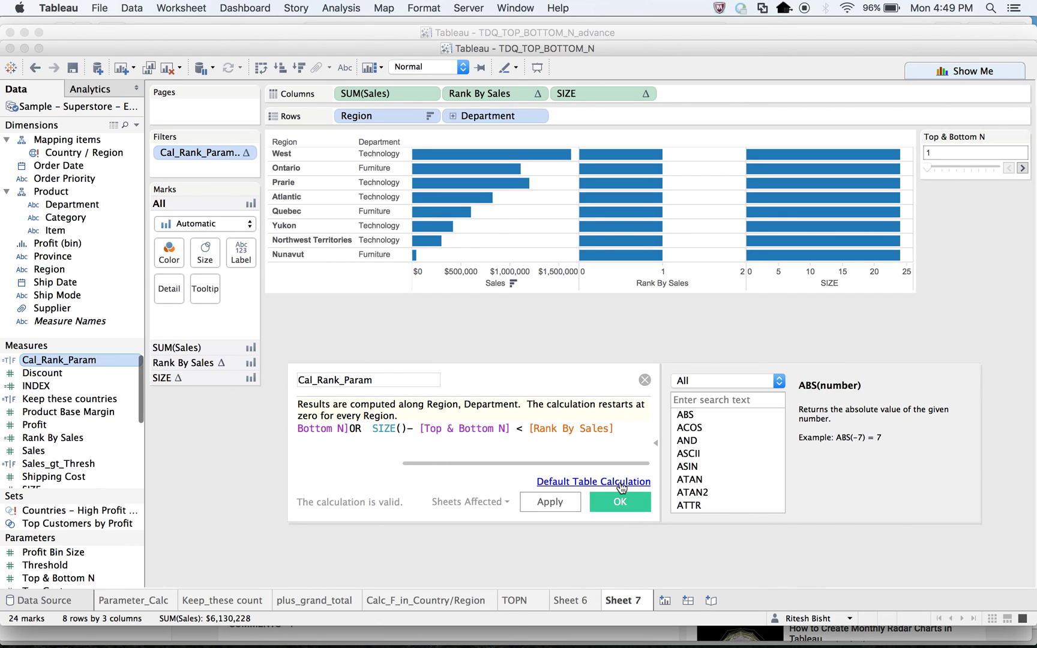
Save the calculation, then replace the Cal_Rank_Param filter with a fresh True-only filter
{"action": "left_click", "coordinate": [623, 501]}
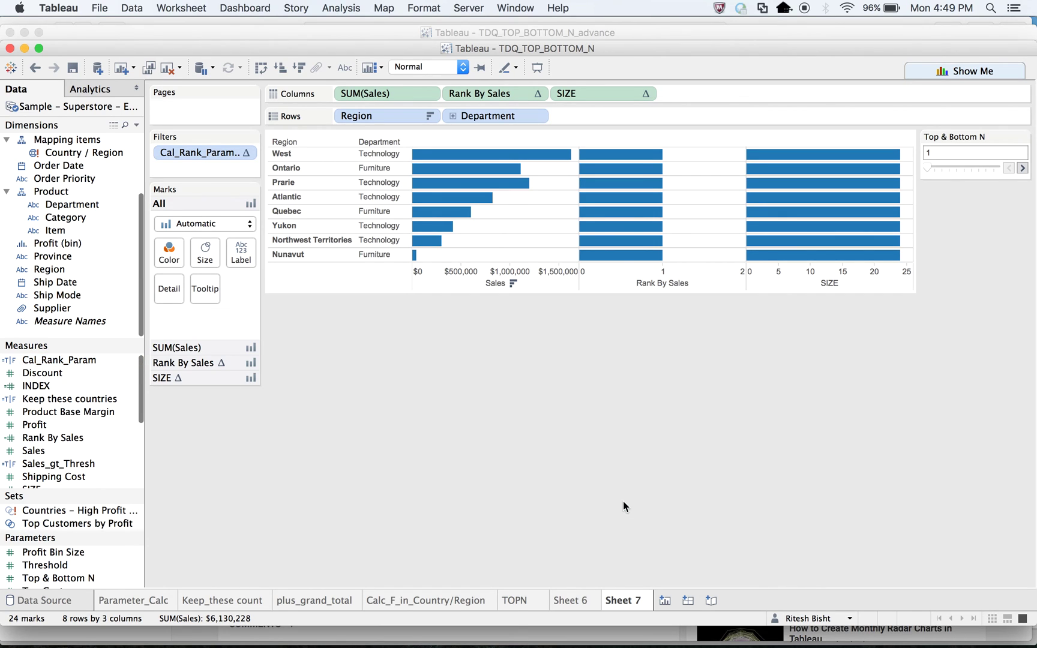
{"action": "right_click", "coordinate": [206, 153]}
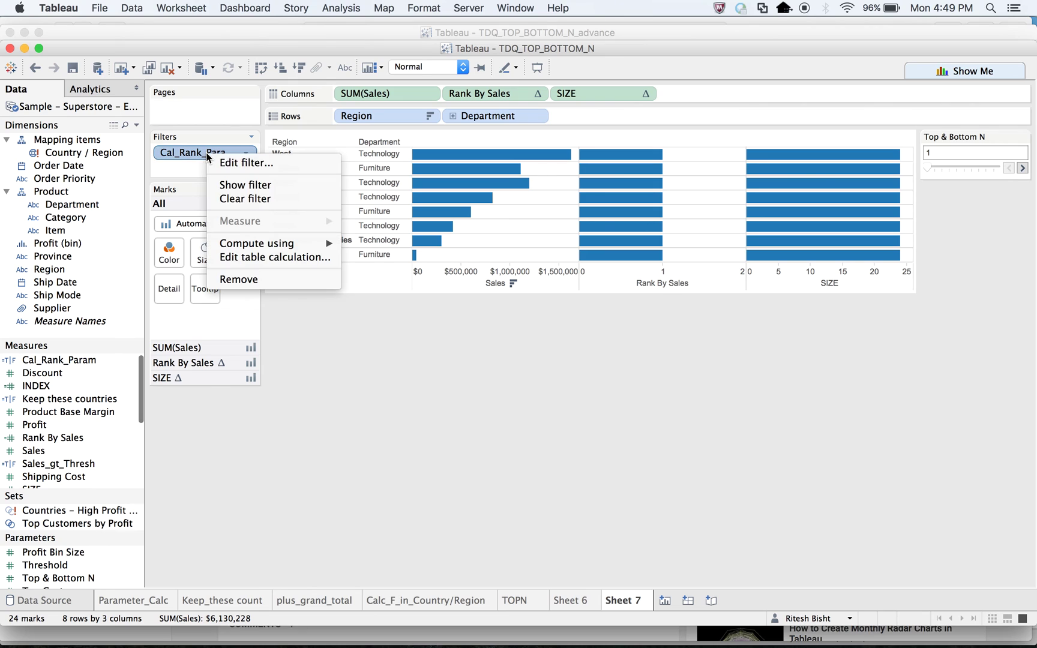
{"action": "left_click", "coordinate": [241, 279]}
{"action": "left_click_drag", "start_coordinate": [60, 360], "coordinate": [205, 155]}
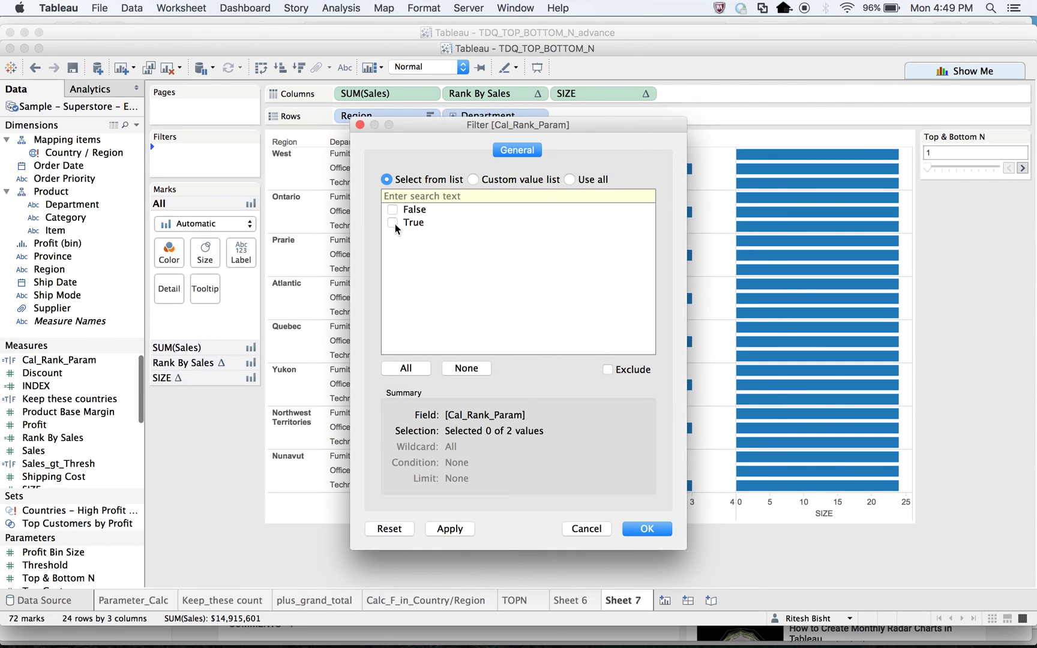
{"action": "left_click", "coordinate": [645, 527]}
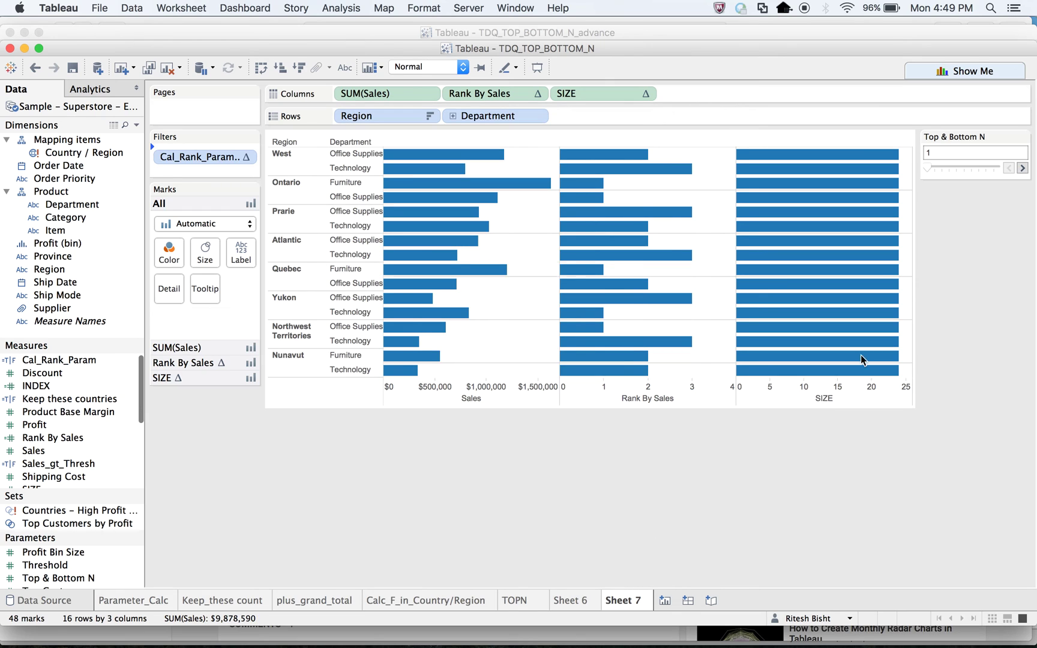